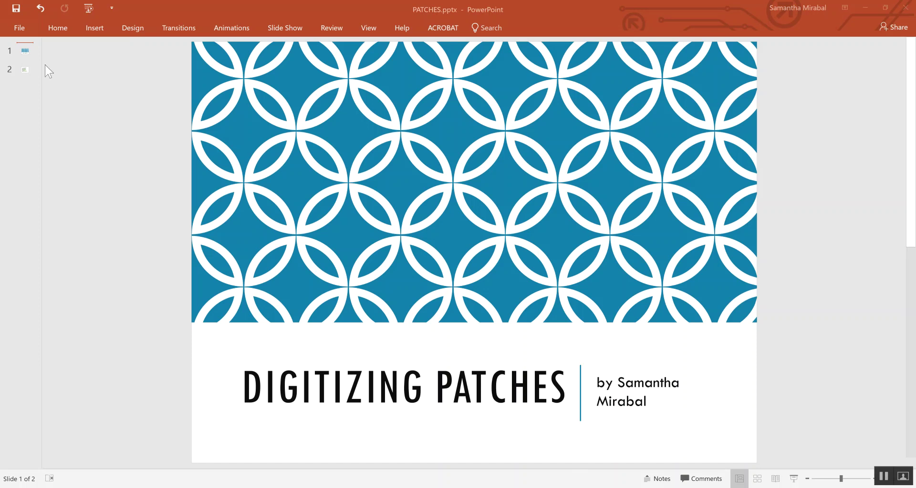
Step: Show slide 2 of PATCHES.pptx, which lists YouTube links to patch-making techniques
click(25, 70)
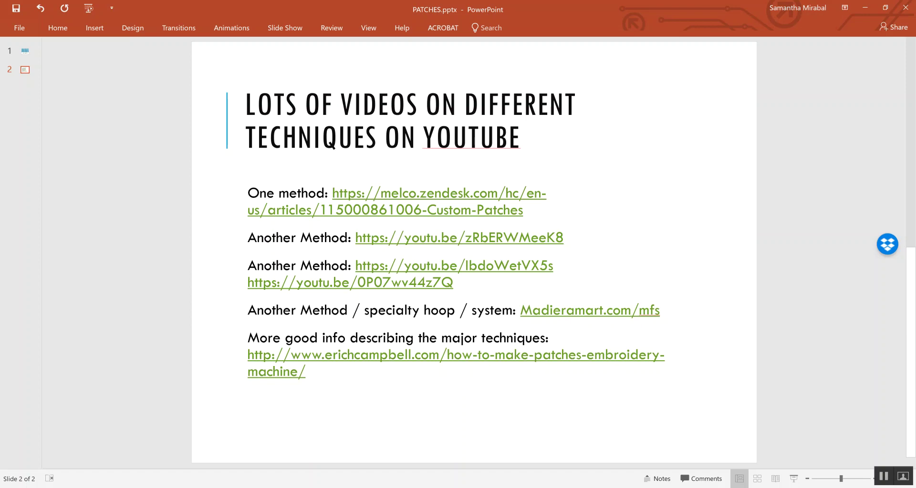
Step: Open the Melco Help Center's Custom Patches article, then view the Patches - How To.pdf guide
click(257, 477)
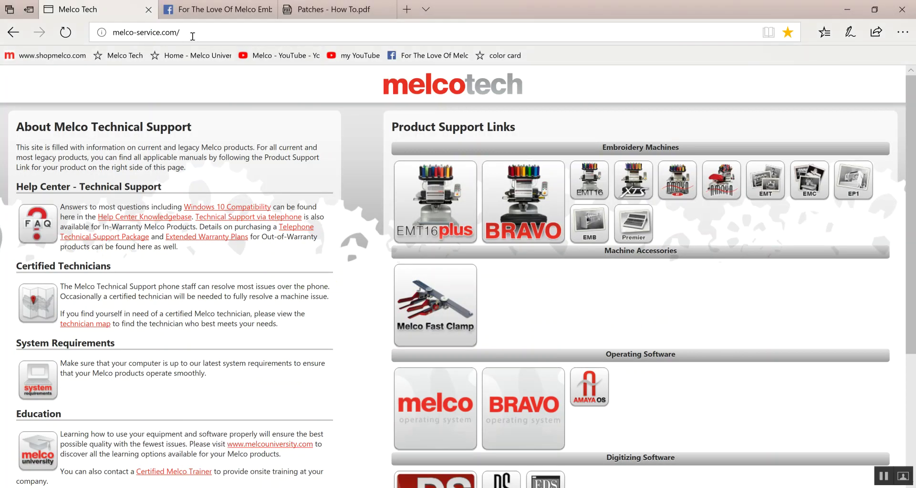
click(38, 231)
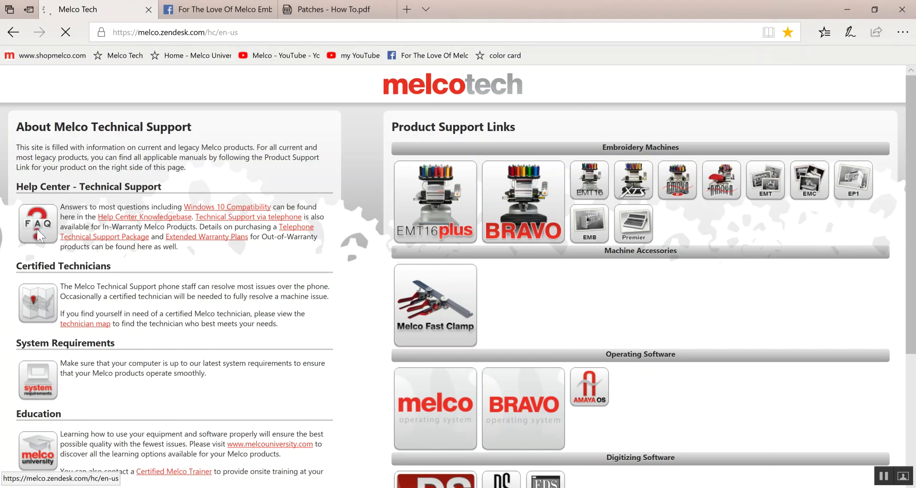
scroll(317, 379, down, 5)
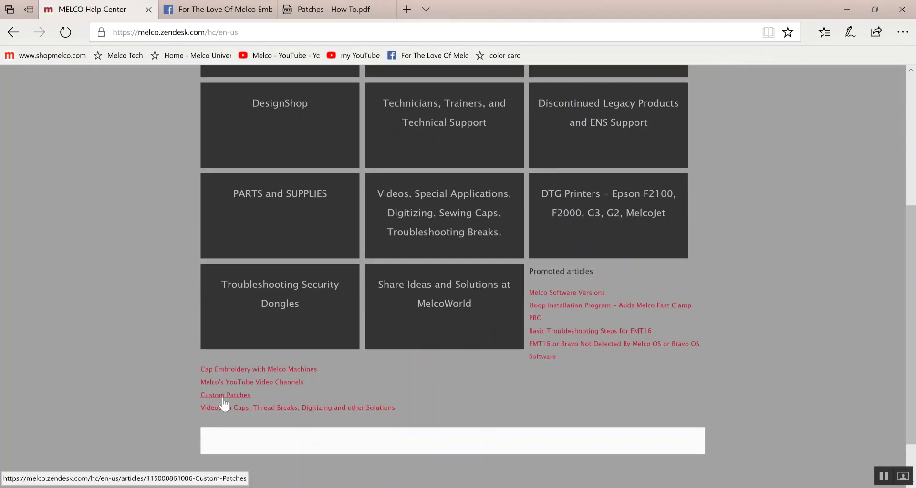
click(221, 396)
scroll(221, 397, down, 3)
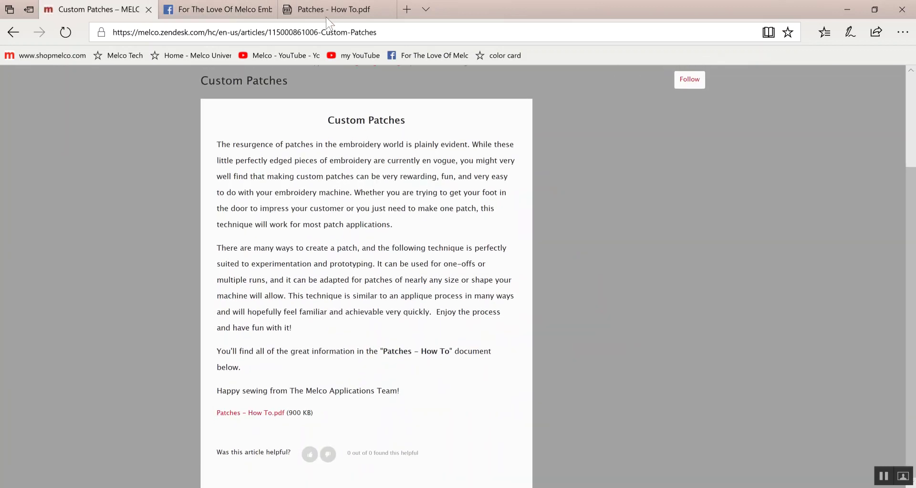
click(326, 11)
Step: Scroll the Patches guide to its final page, then bring up Design Shop's recent files list
scroll(457, 357, down, 6)
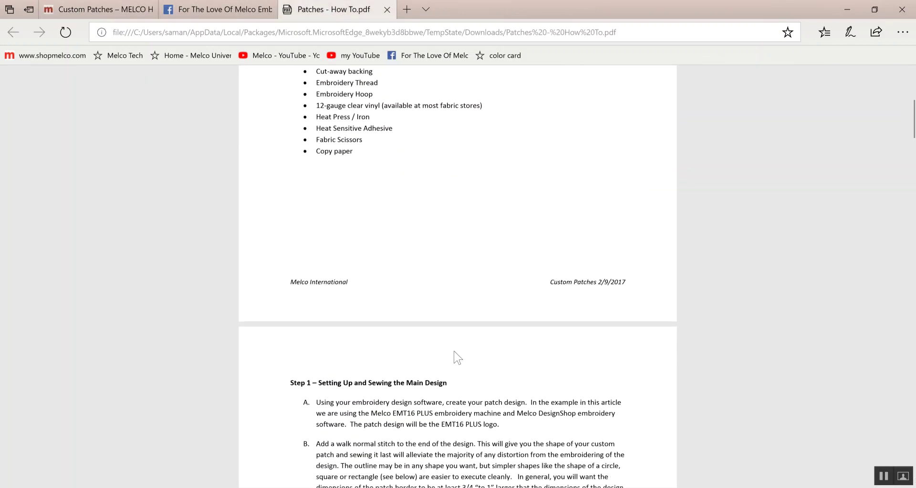
scroll(457, 358, down, 15)
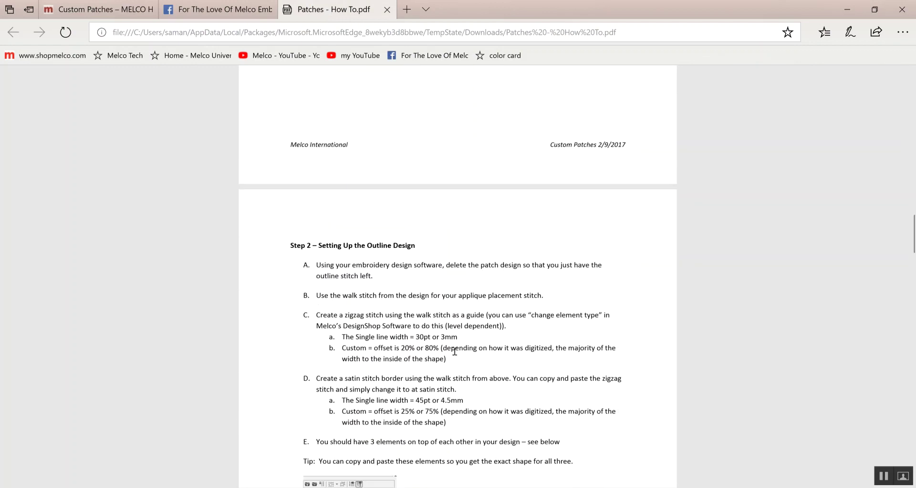
scroll(454, 351, down, 11)
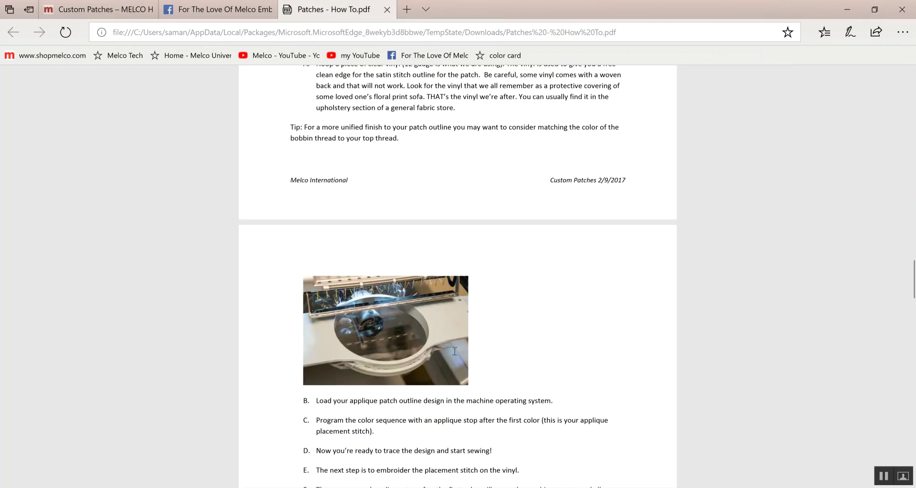
scroll(454, 351, down, 15)
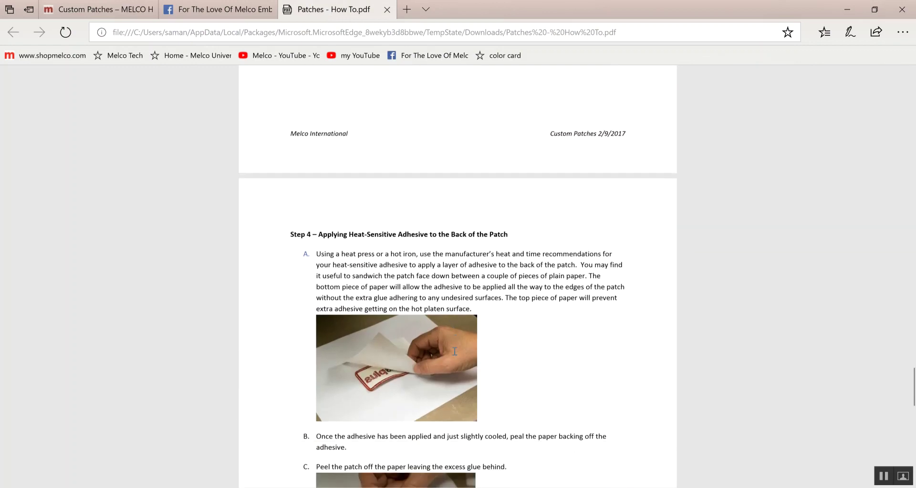
scroll(454, 351, down, 13)
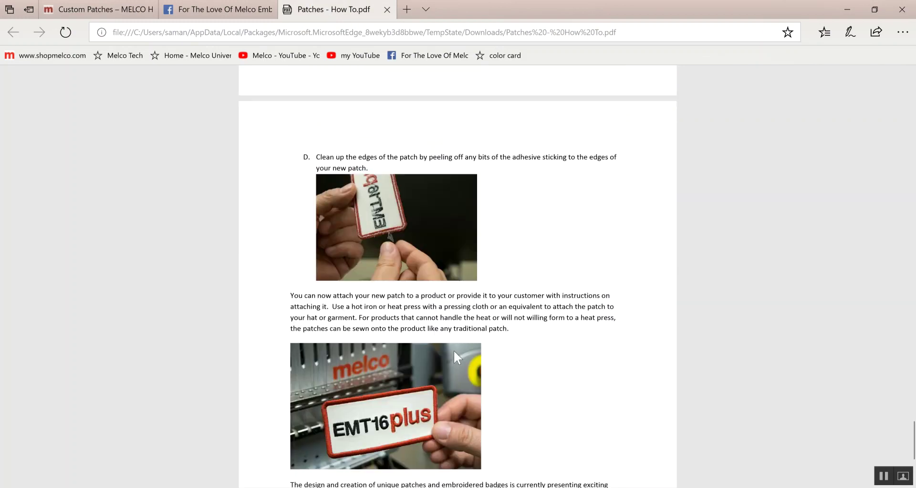
scroll(454, 352, down, 5)
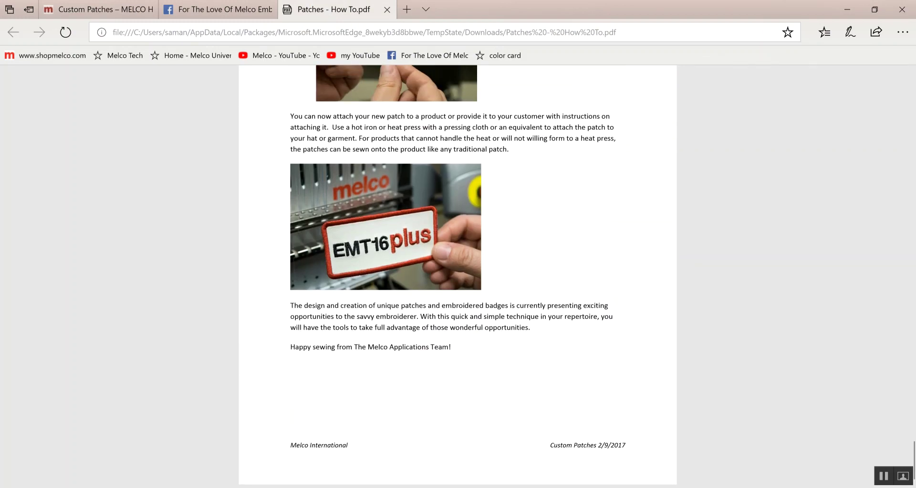
mouse_move(485, 486)
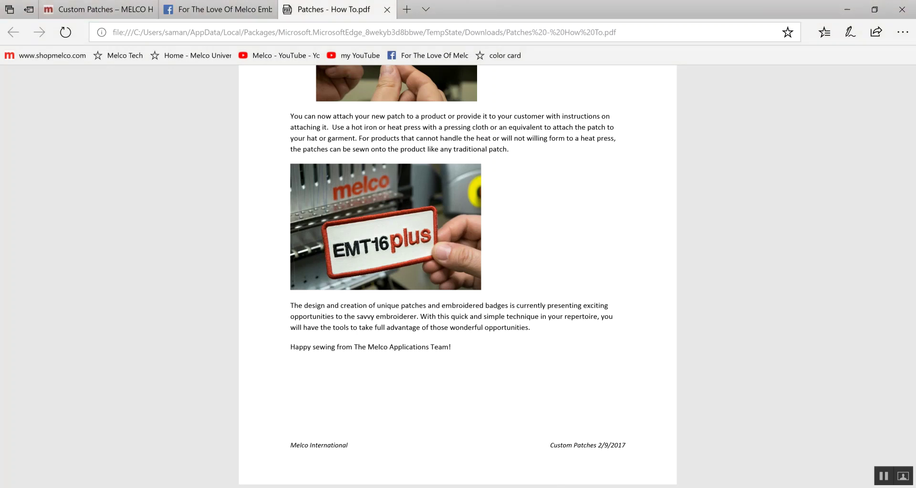
right_click(485, 487)
Step: In Design Shop, draw a blue Vector Fill circle down the vertical axis, about 5.54 in across
key(Escape)
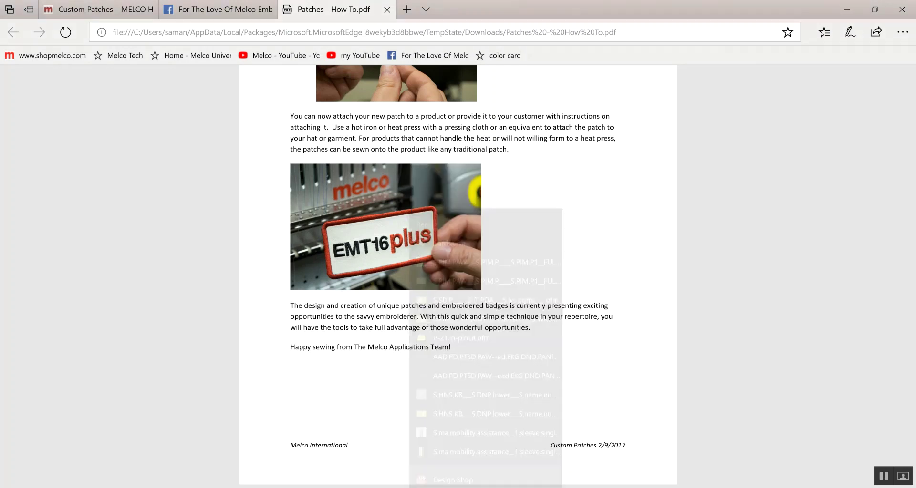
key(alt+Tab)
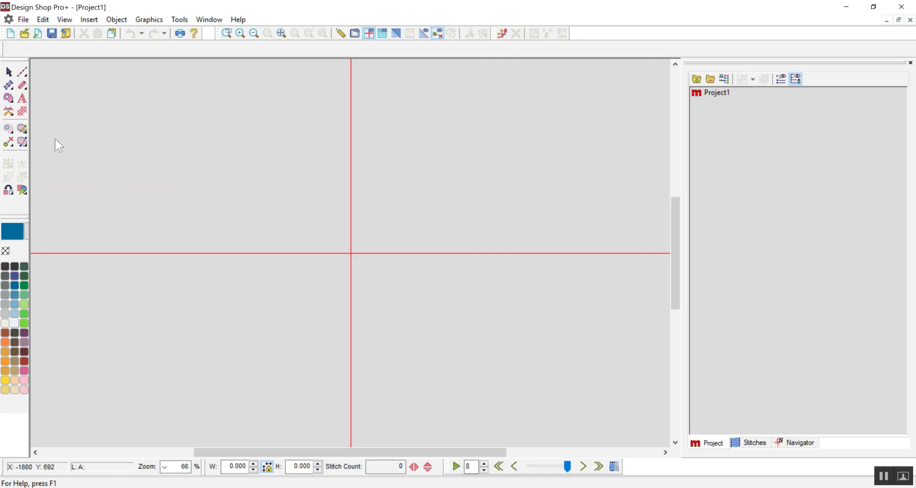
click(8, 97)
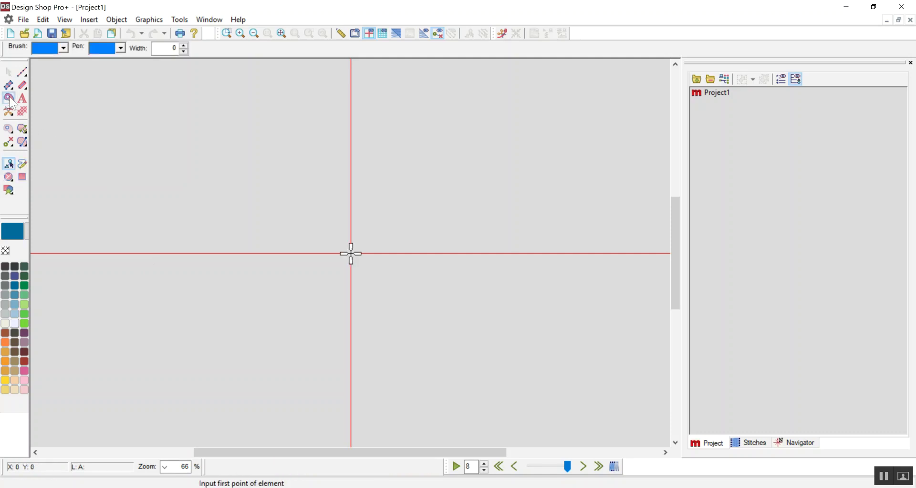
mouse_move(10, 100)
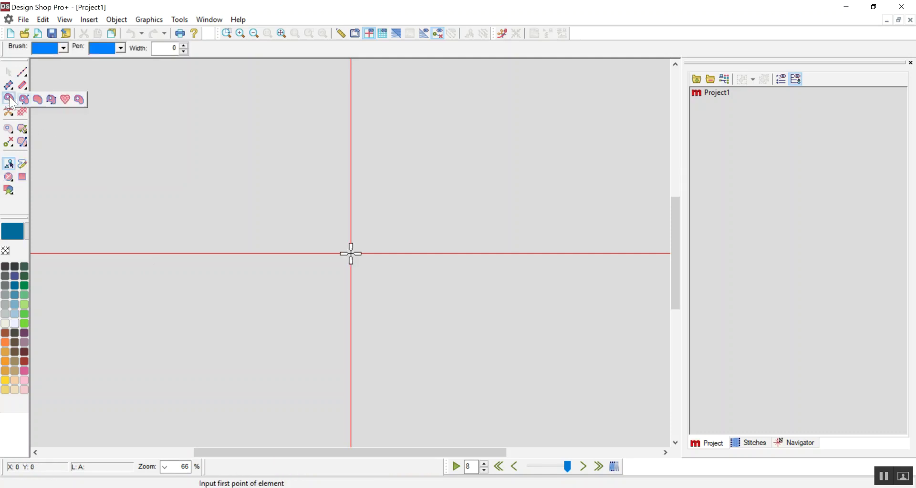
click(80, 101)
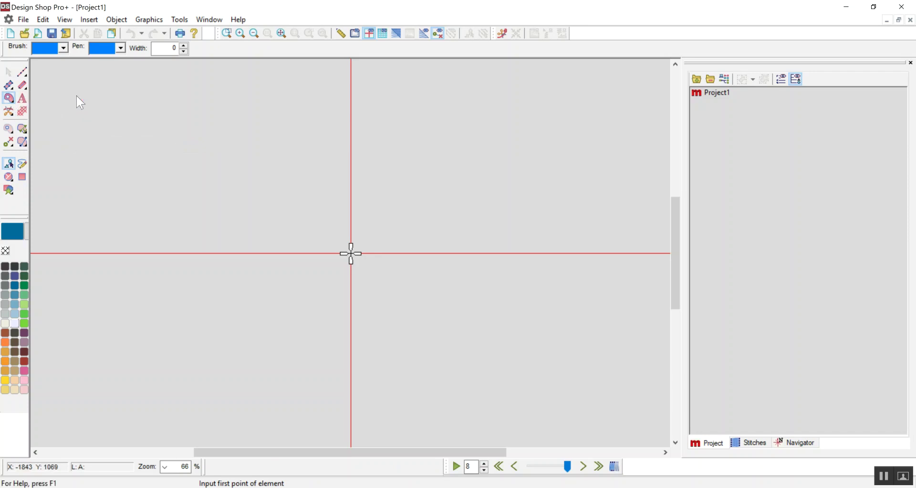
click(9, 177)
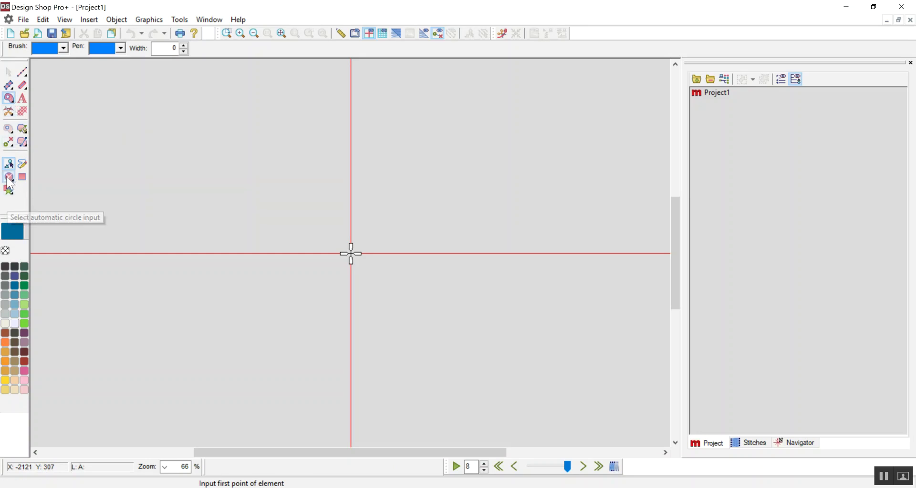
click(350, 153)
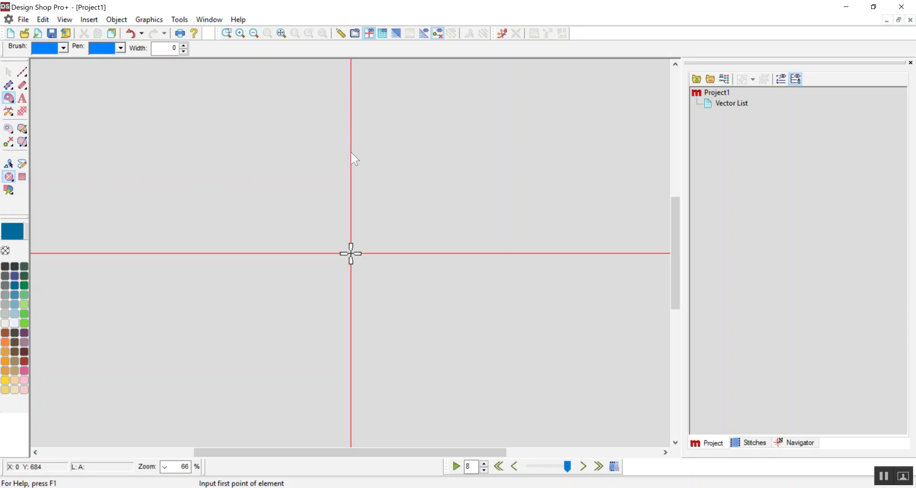
click(351, 360)
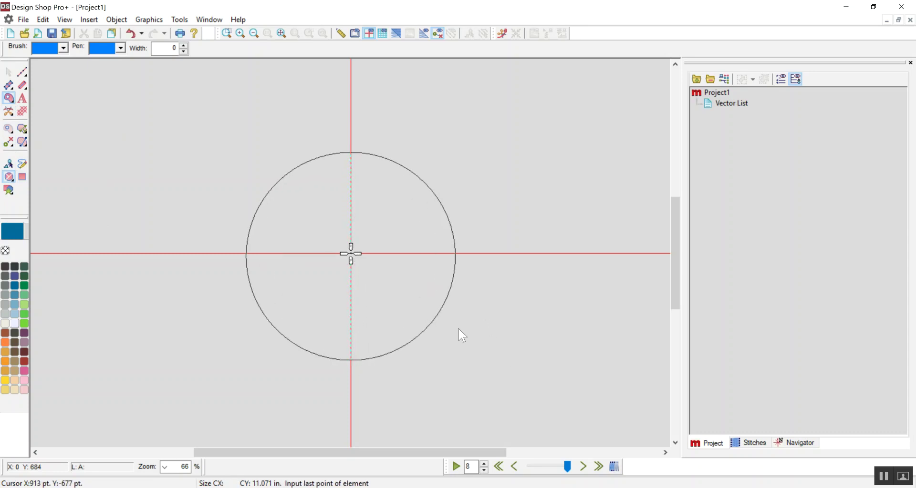
click(500, 321)
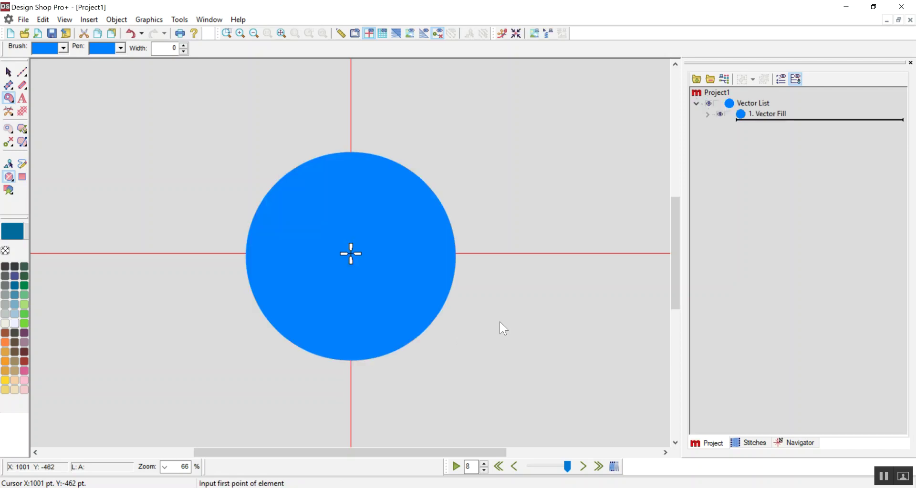
click(773, 114)
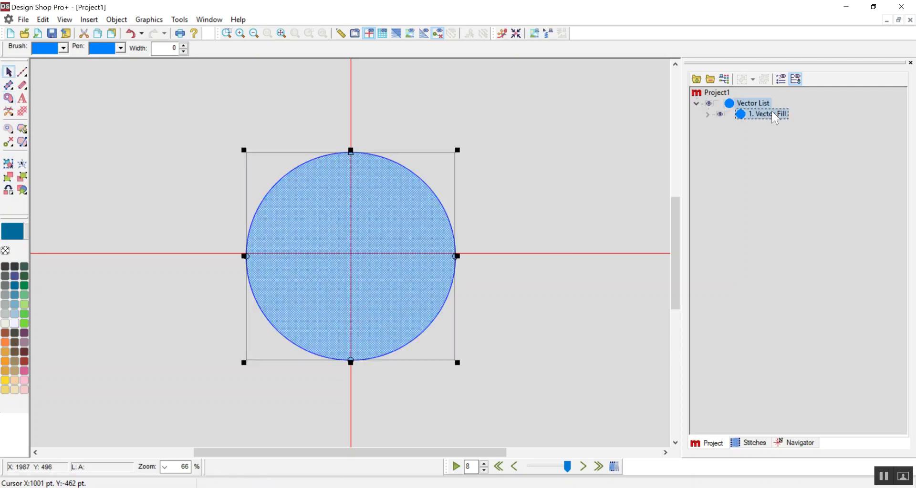
Step: Centre the circle on the axes, set its width to 3, and zoom to it
click(516, 34)
double_click(241, 468)
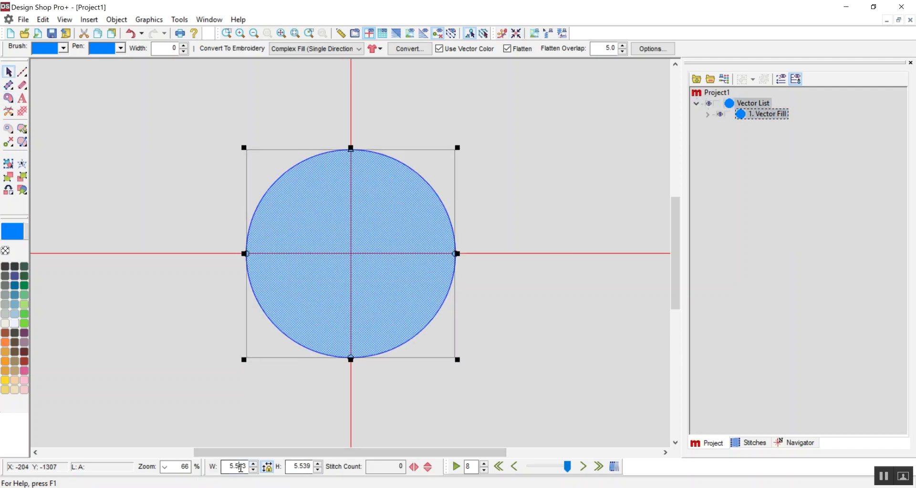
text(3)
key(Return)
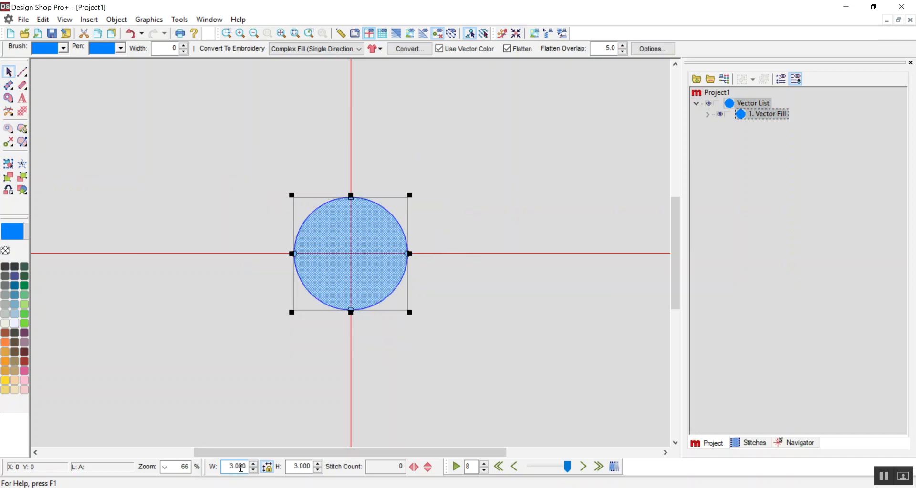
click(281, 33)
click(591, 98)
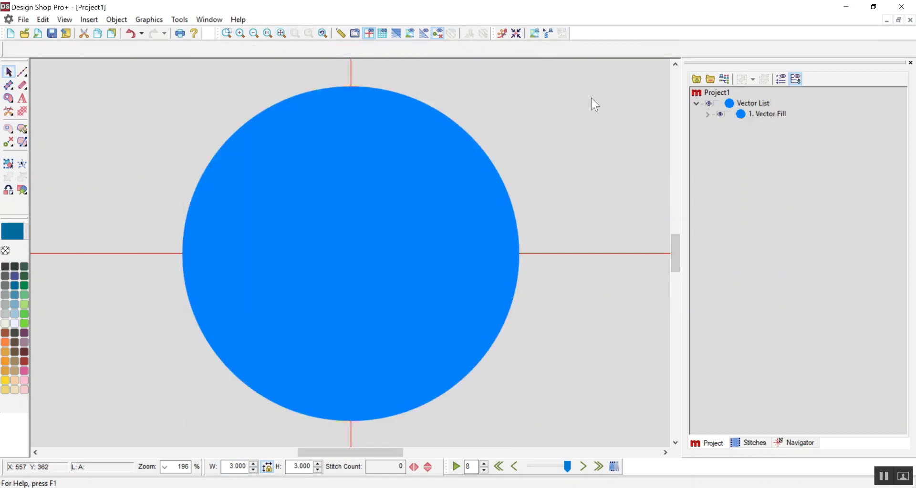
click(379, 217)
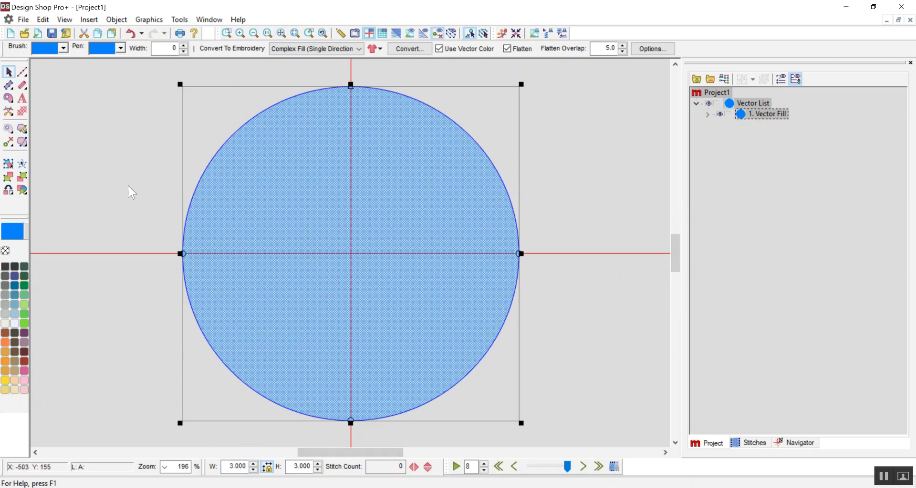
click(100, 143)
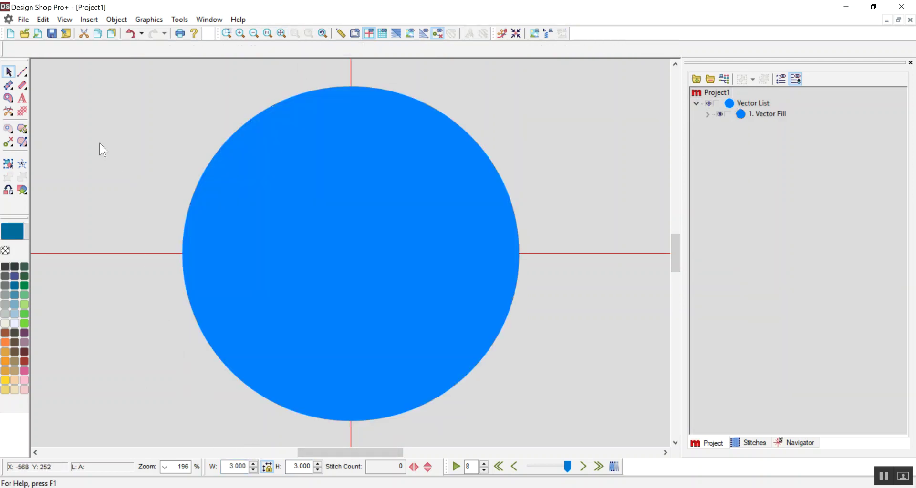
click(379, 260)
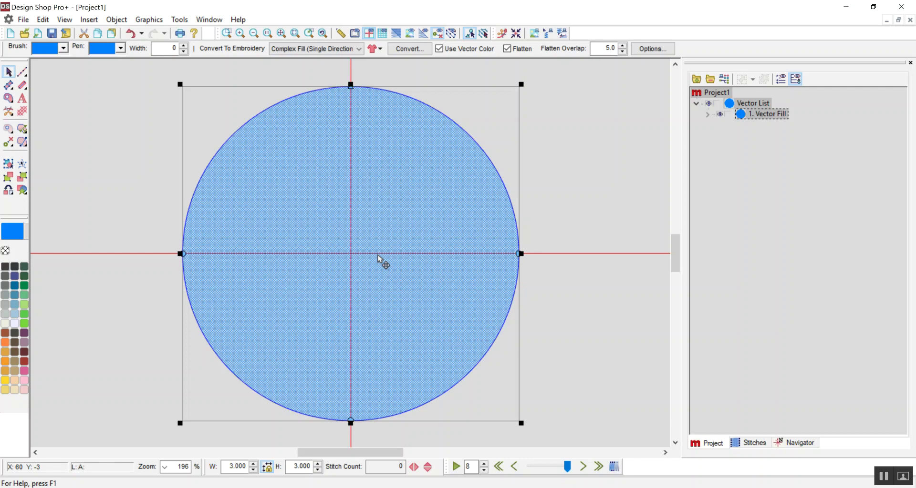
Step: Turn the circle into a 141-stitch Walk Normal Stitch outline and hide the blue vector fill
click(91, 122)
click(345, 189)
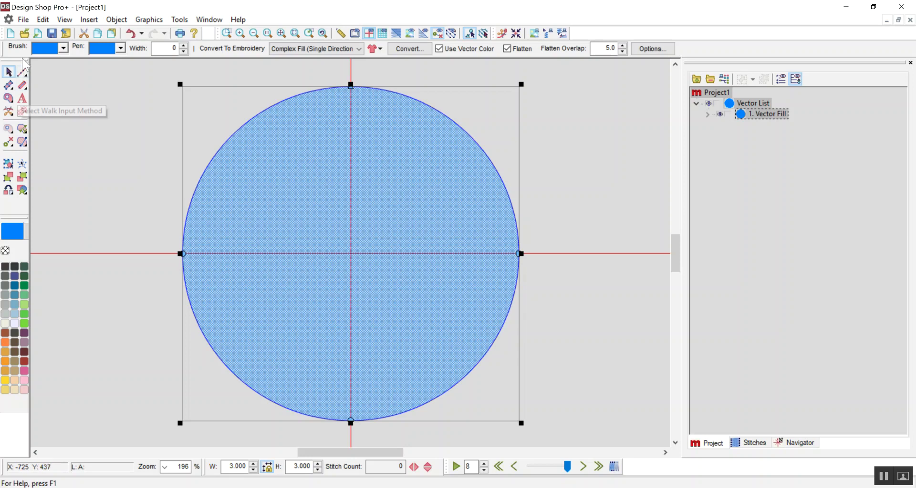
click(23, 70)
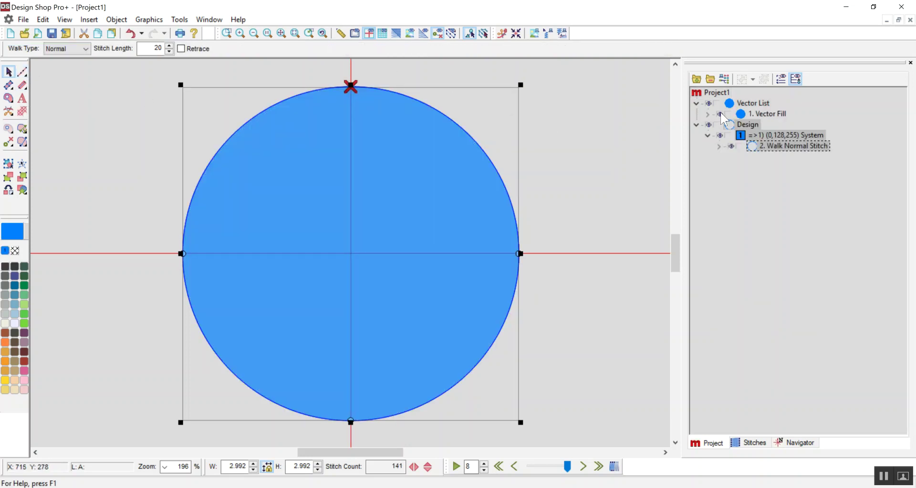
click(720, 114)
click(542, 157)
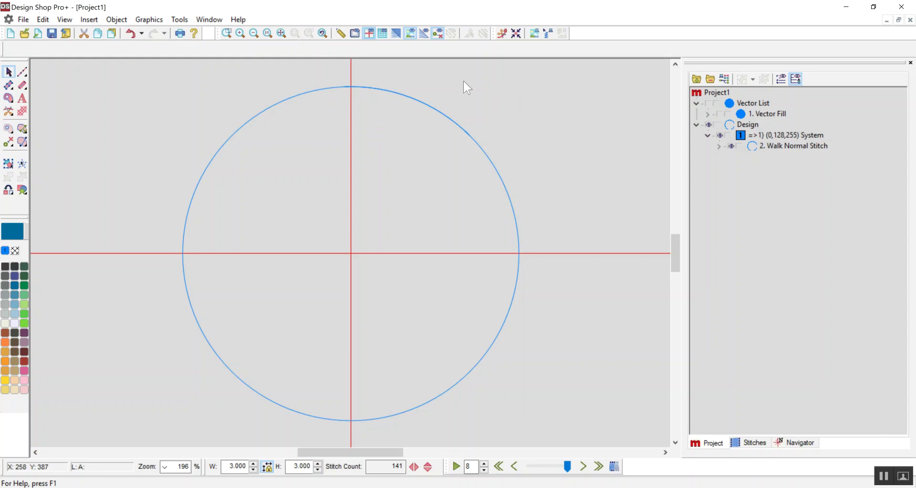
click(806, 147)
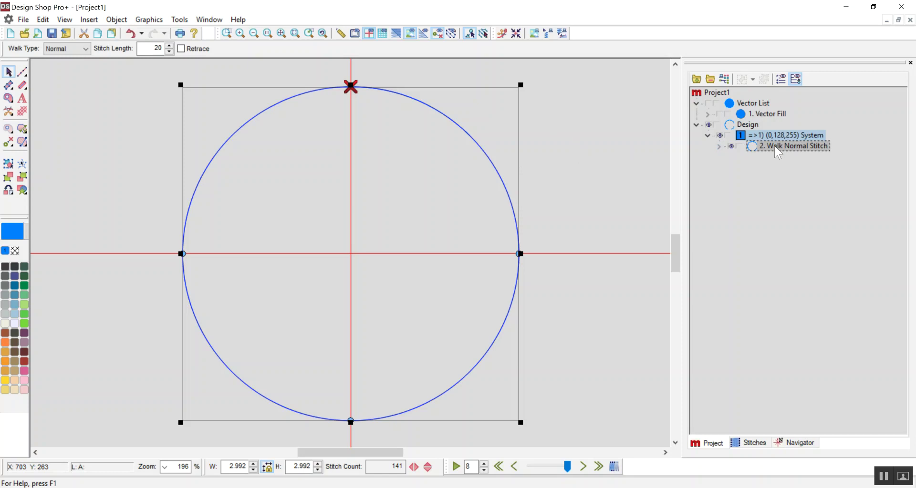
click(760, 125)
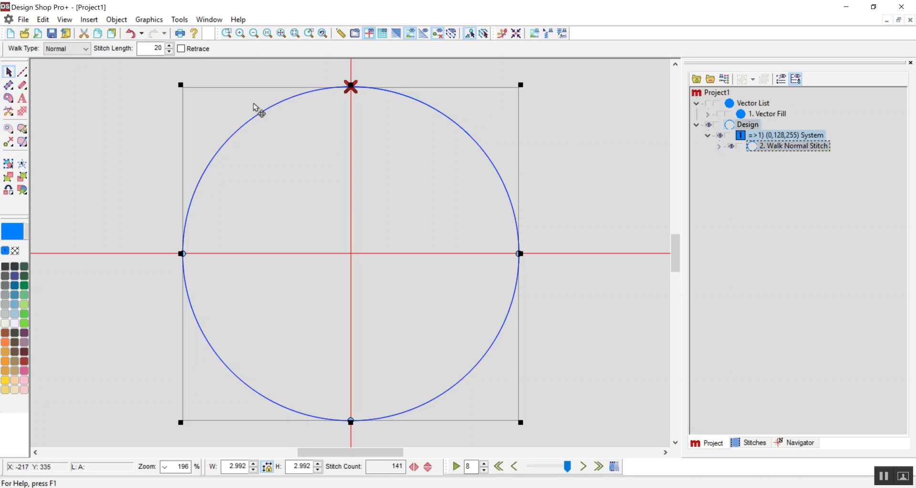
Step: Run a Single Line Center satin along the circle with density 17 and width 25
click(22, 86)
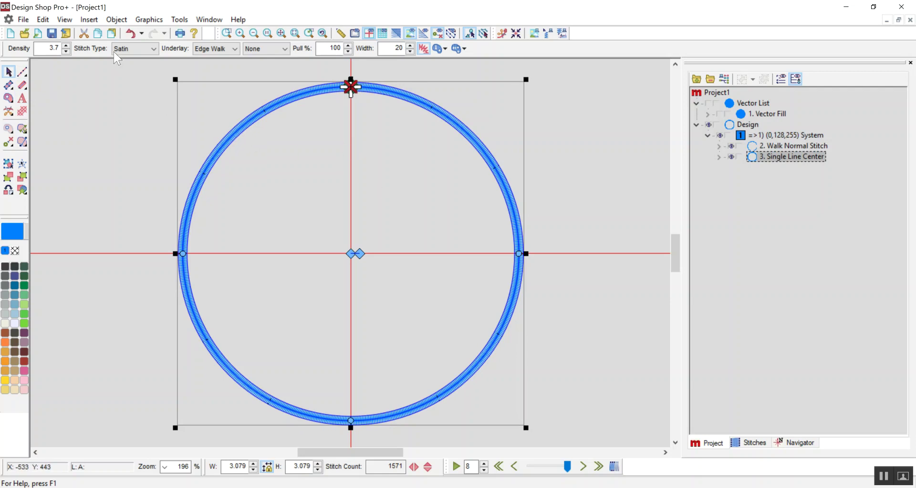
double_click(56, 49)
text(17)
key(Return)
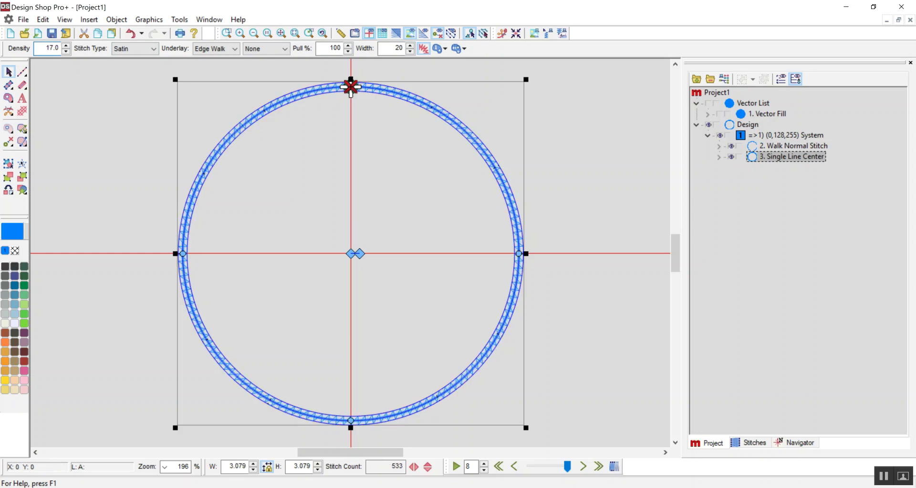
double_click(389, 48)
text(25)
key(Return)
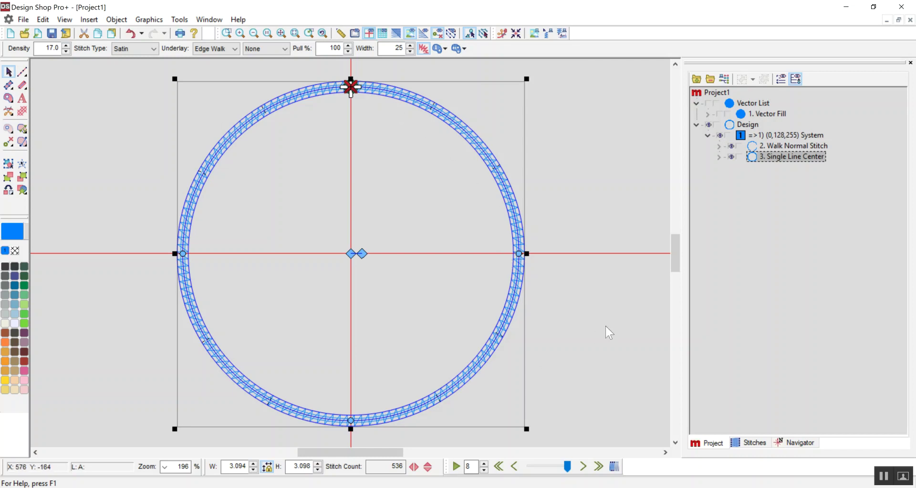
Step: Give the satin ring red thread 1821 Madeira Poly Neon and set its underlay to None
click(24, 363)
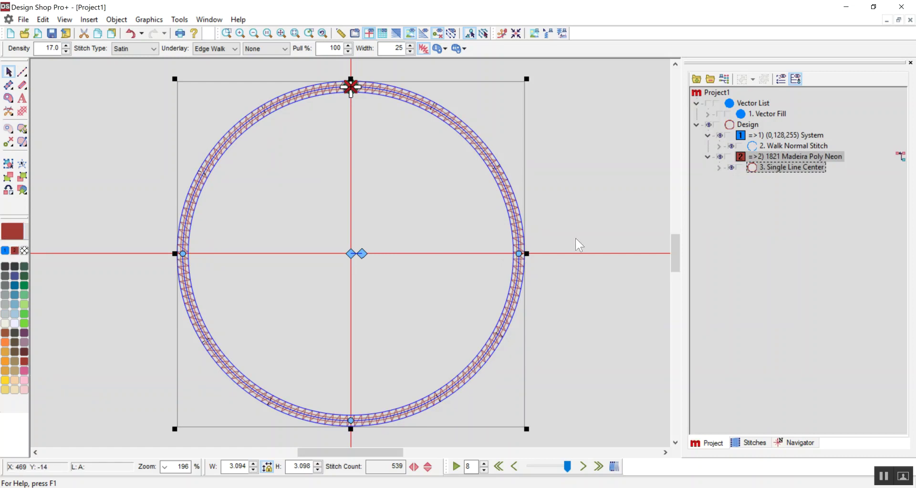
click(794, 148)
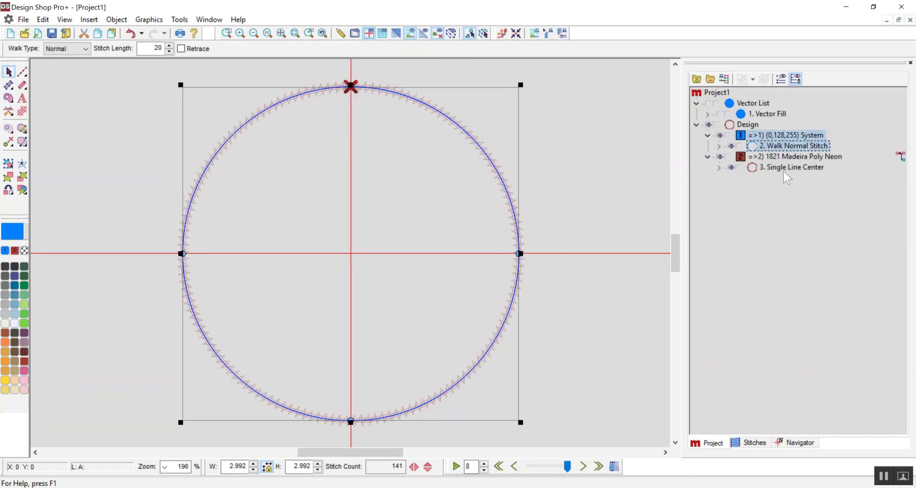
click(782, 167)
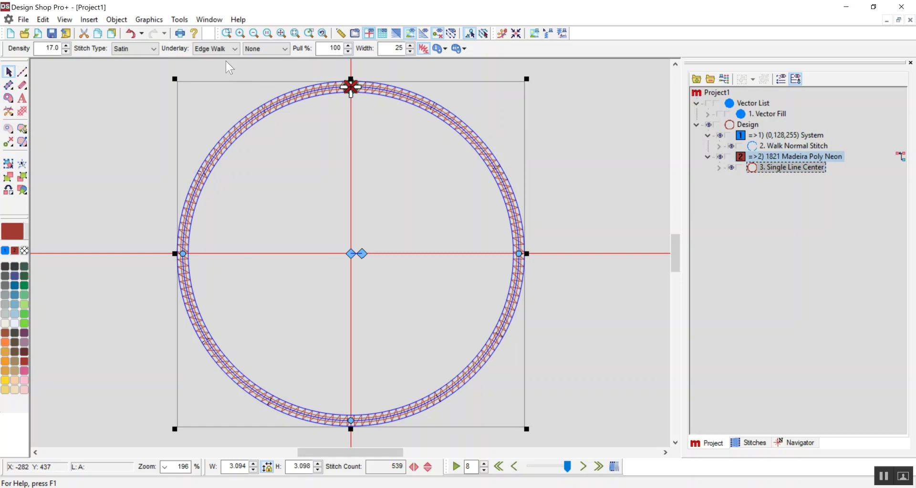
click(217, 49)
click(204, 60)
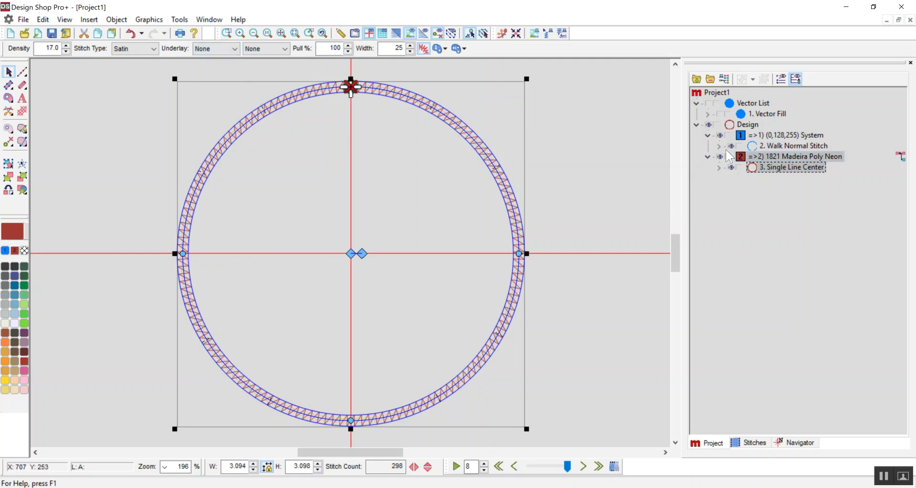
click(770, 148)
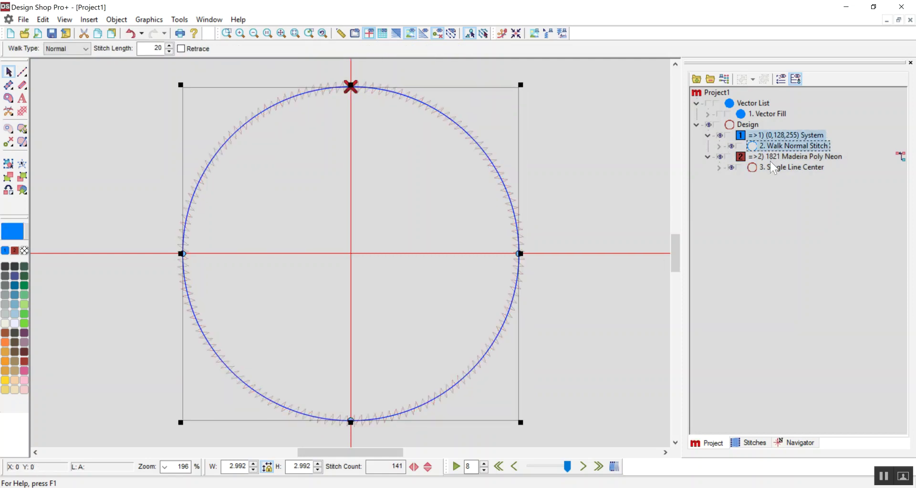
click(772, 167)
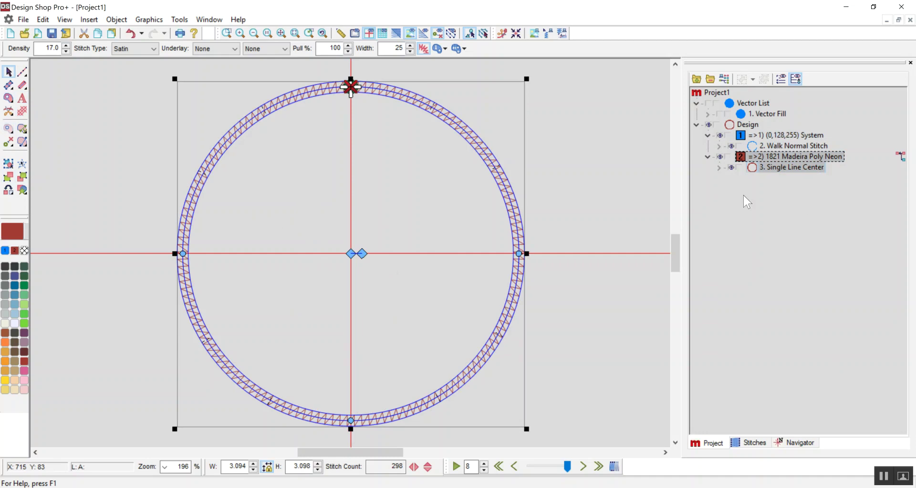
Step: Duplicate the red satin ring with copy and paste
right_click(773, 168)
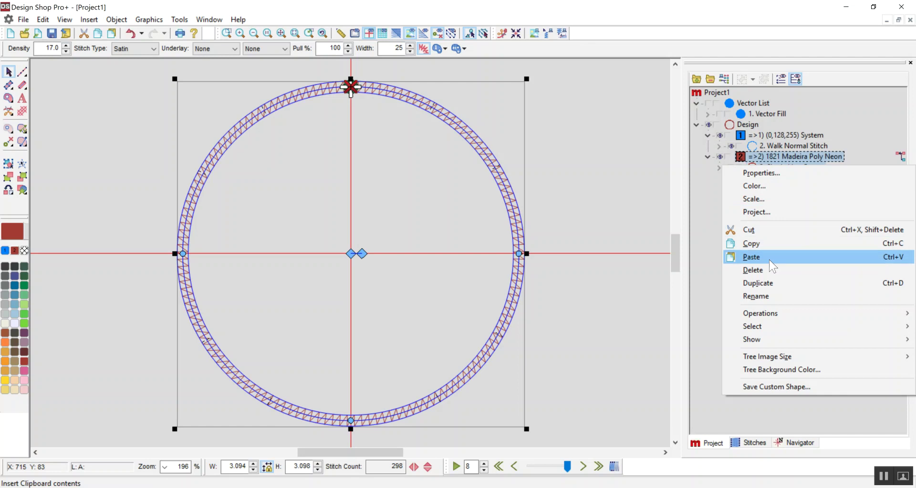
click(751, 243)
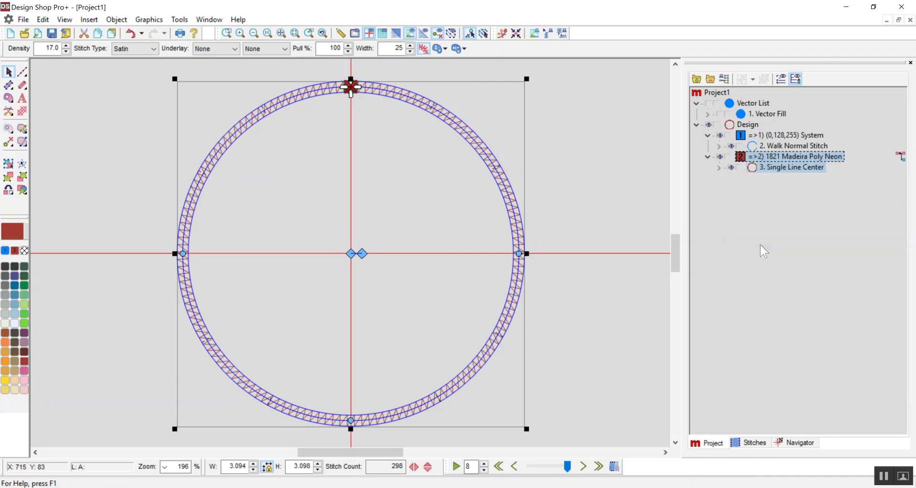
right_click(767, 168)
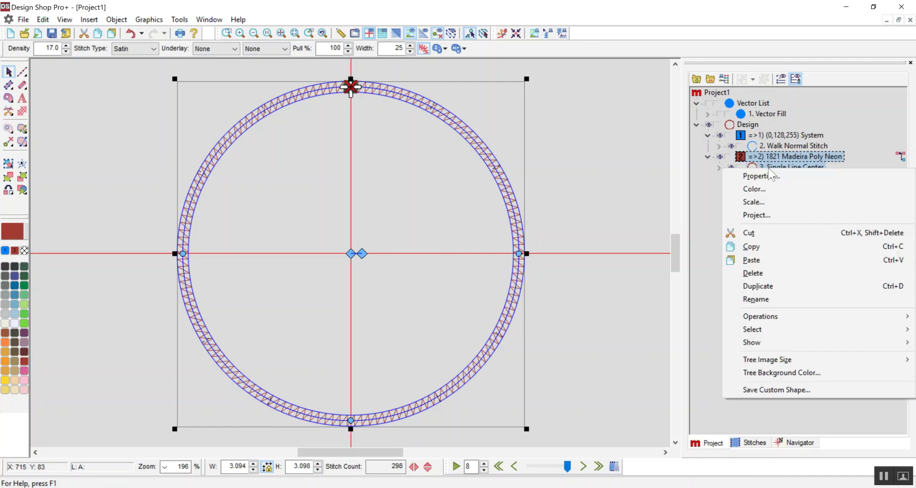
click(768, 259)
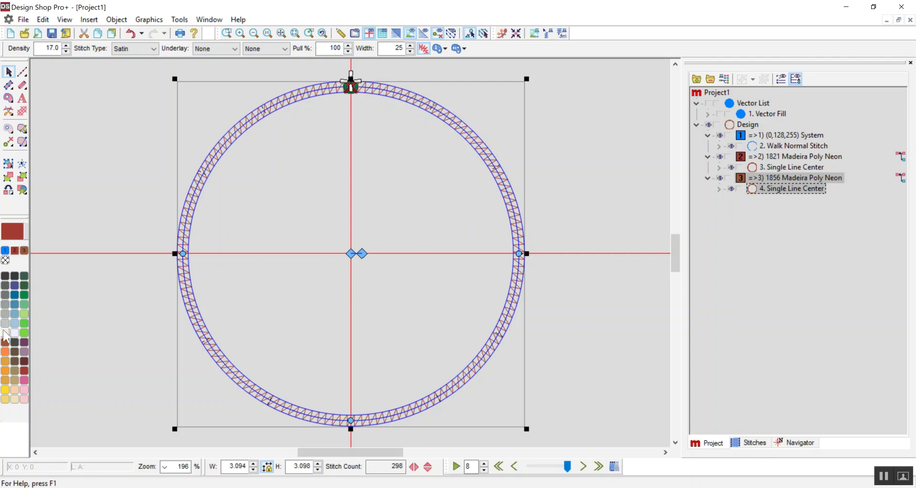
Step: Give the copy brown thread 1856 Madeira Poly Neon, density 3.7 and width 40
click(4, 341)
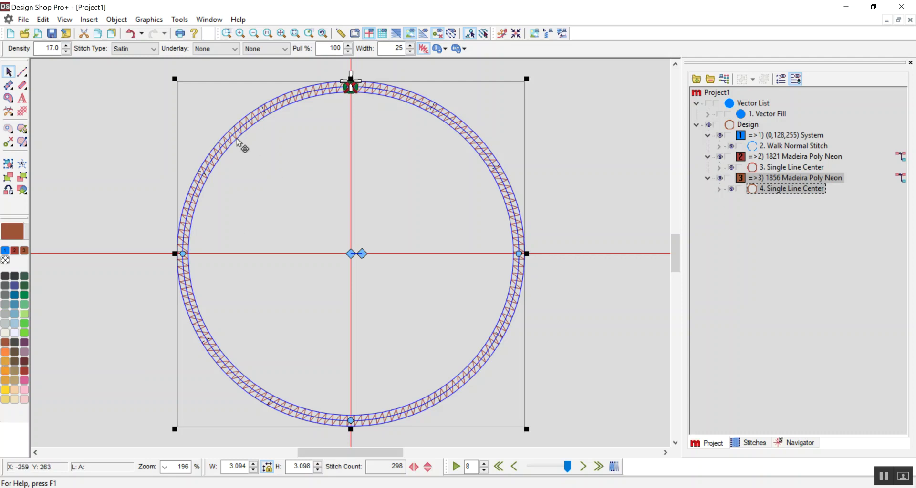
double_click(52, 48)
text(3.7)
key(Tab)
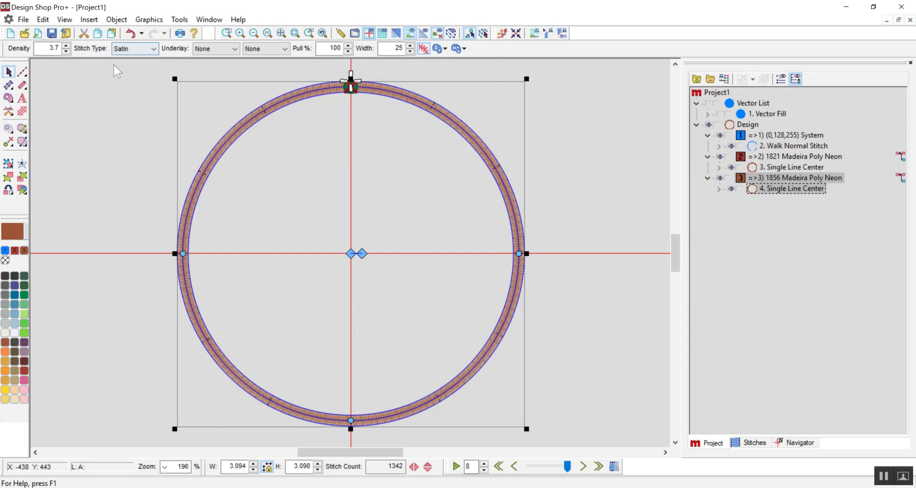
double_click(398, 49)
text(40)
key(Return)
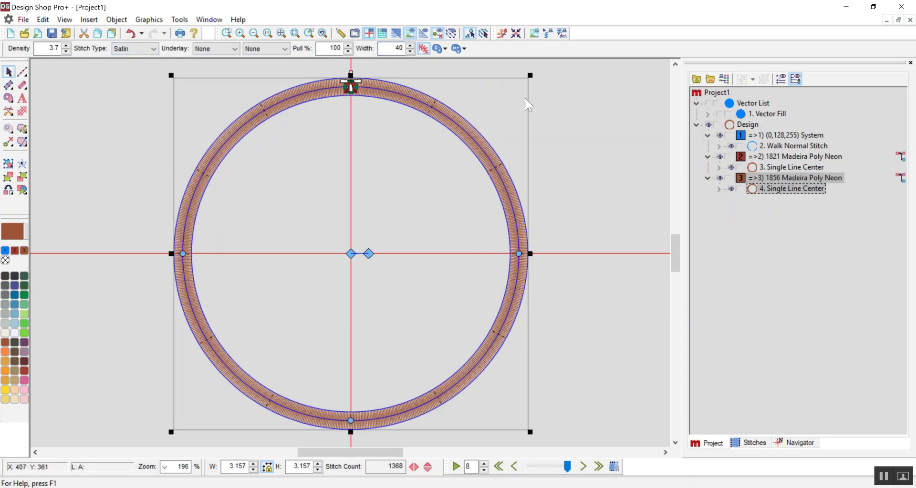
Step: Check each stitch object in the tree, then unhide the blue vector fill
click(617, 162)
click(787, 145)
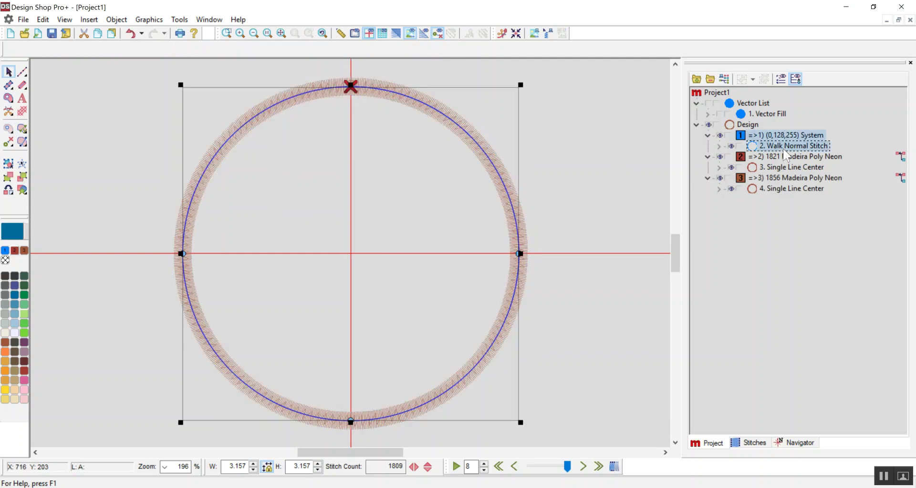
click(797, 167)
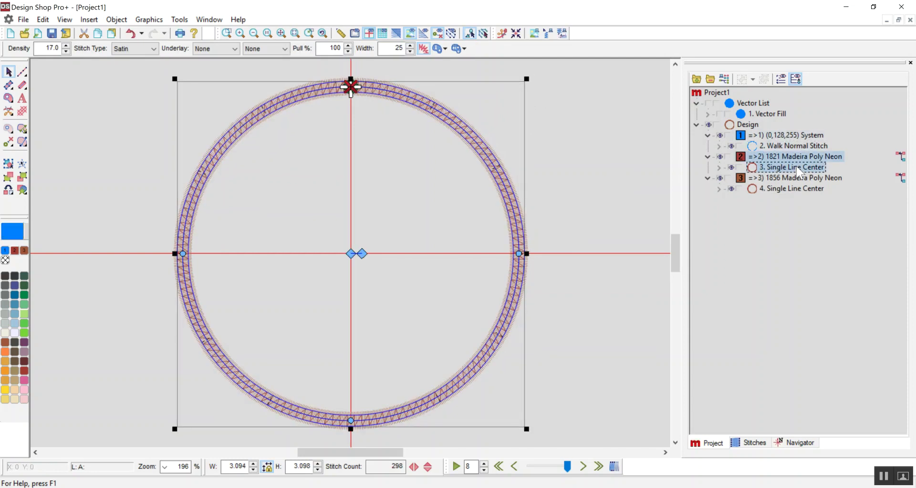
click(792, 192)
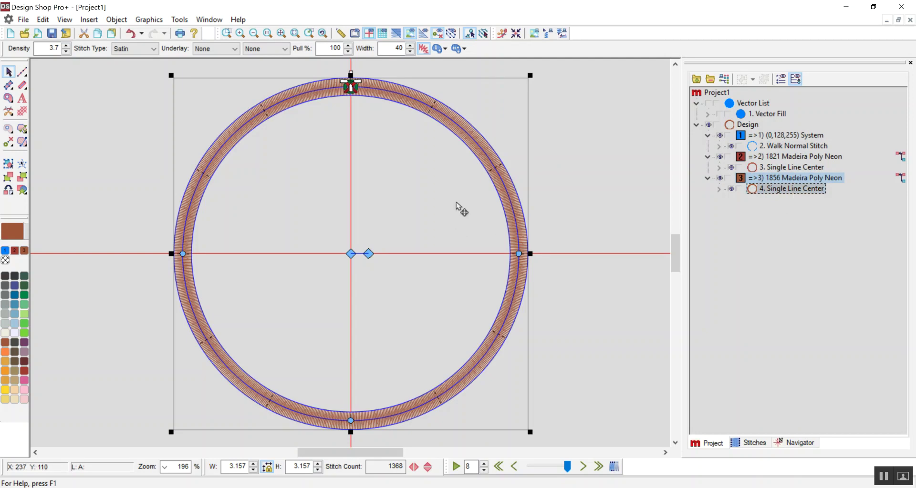
click(719, 114)
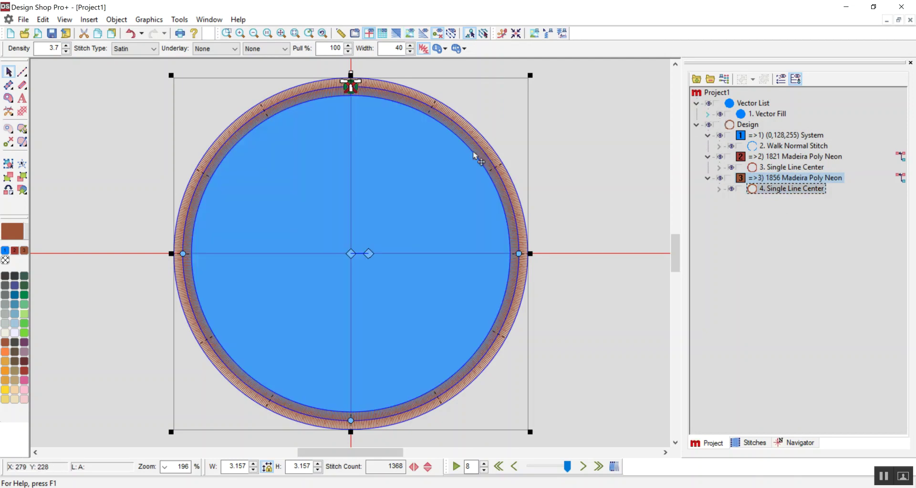
Step: Check the walk circle and both satin rings, and toggle the Design group's visibility off and on
click(564, 138)
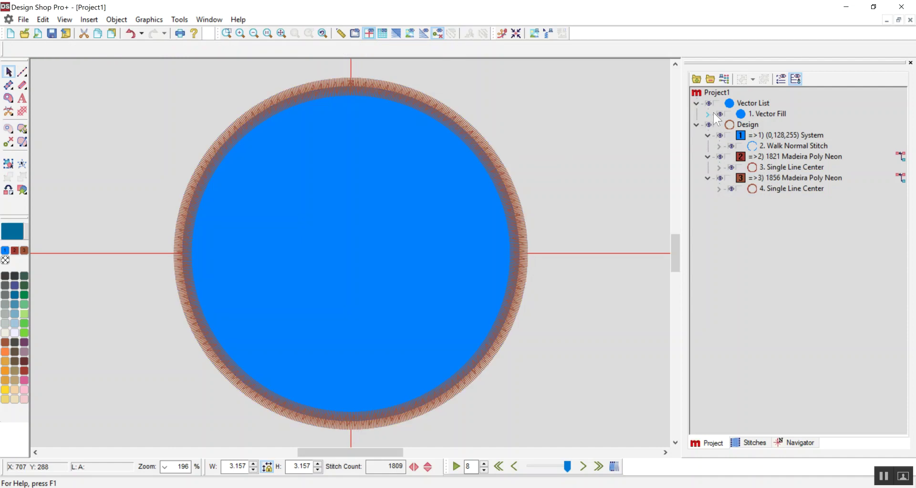
click(775, 141)
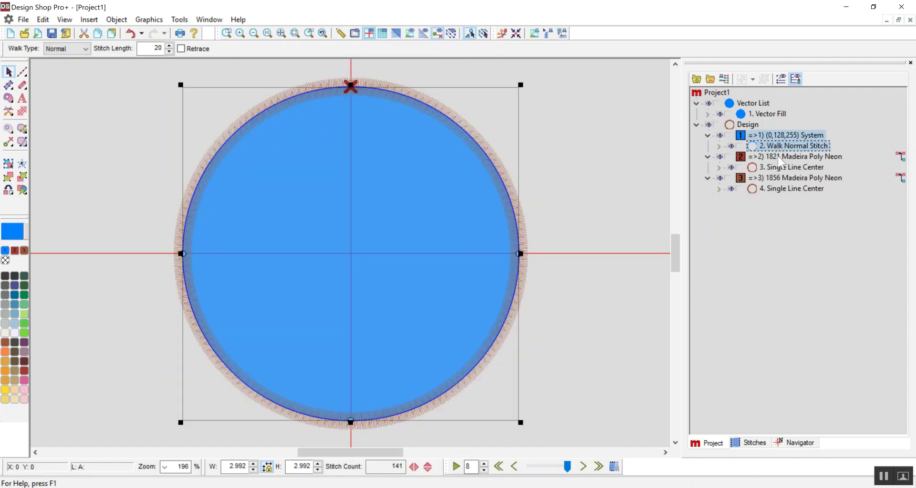
click(782, 167)
click(779, 189)
click(708, 125)
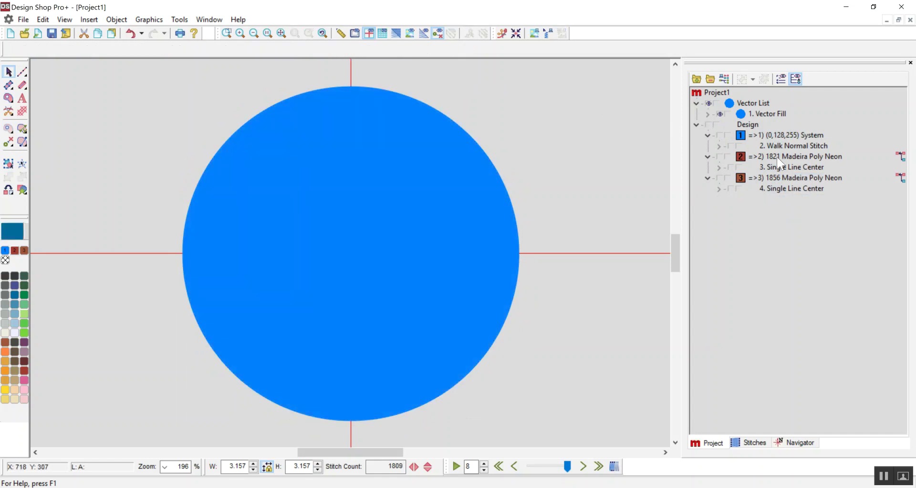
click(708, 124)
click(777, 147)
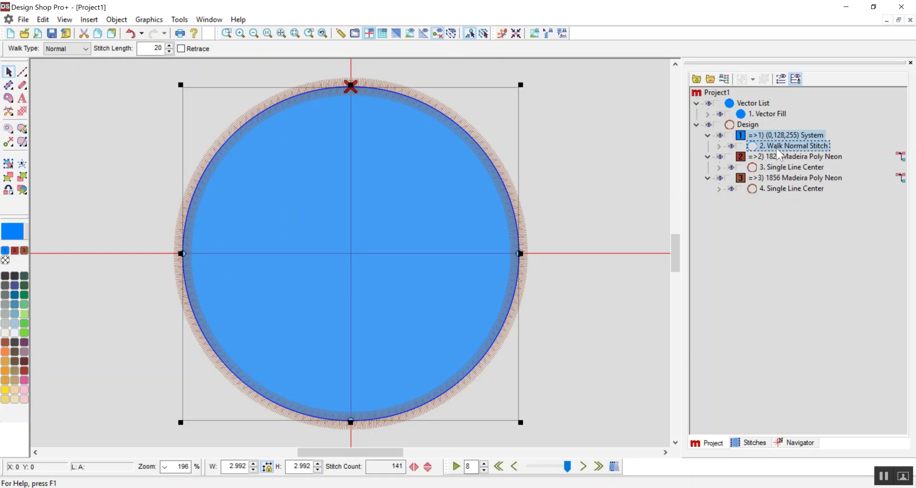
key(ctrl+d)
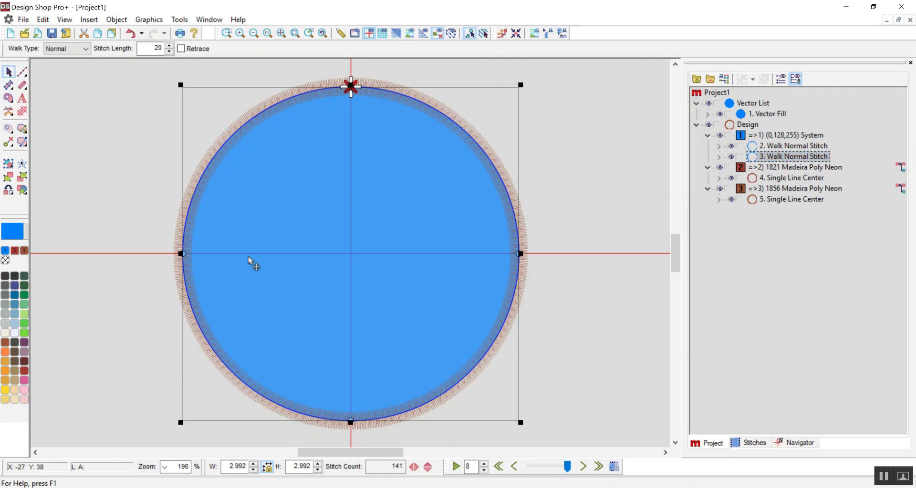
click(14, 251)
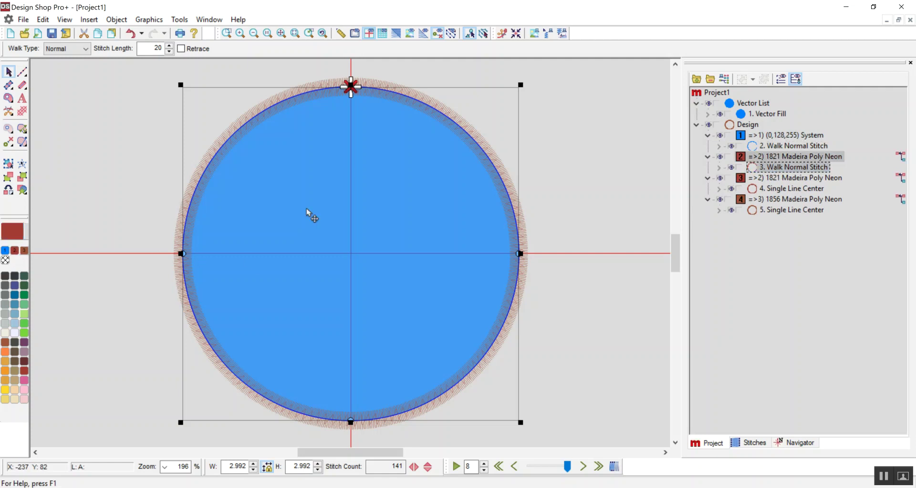
click(796, 146)
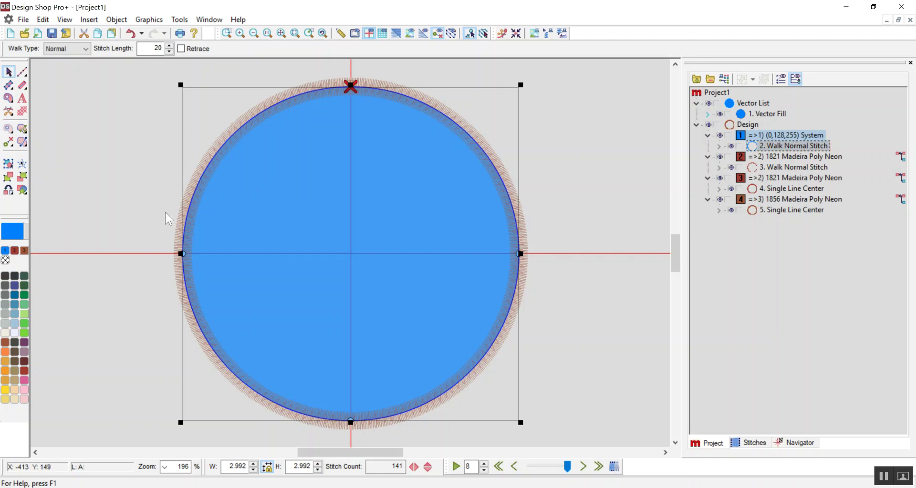
click(779, 168)
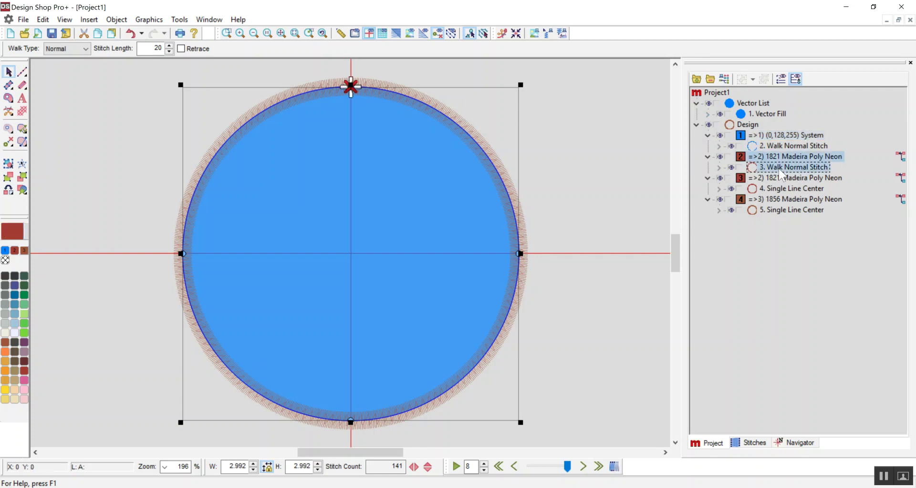
click(776, 148)
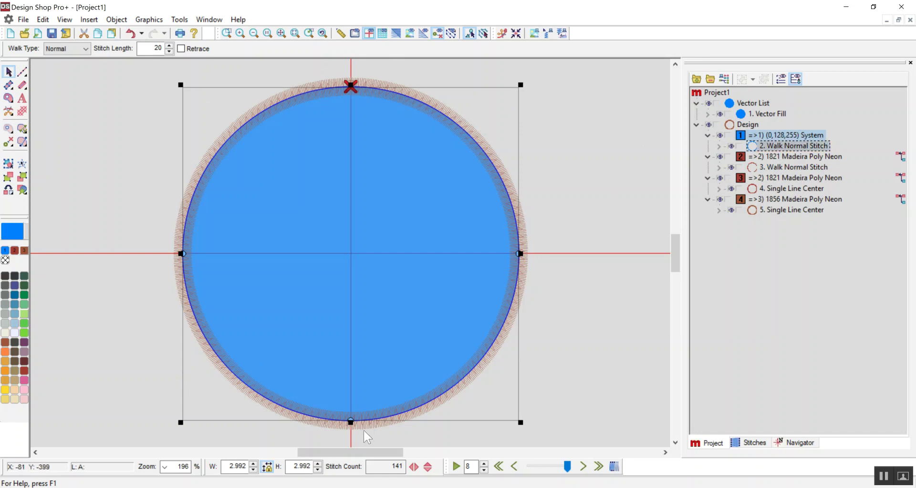
click(773, 168)
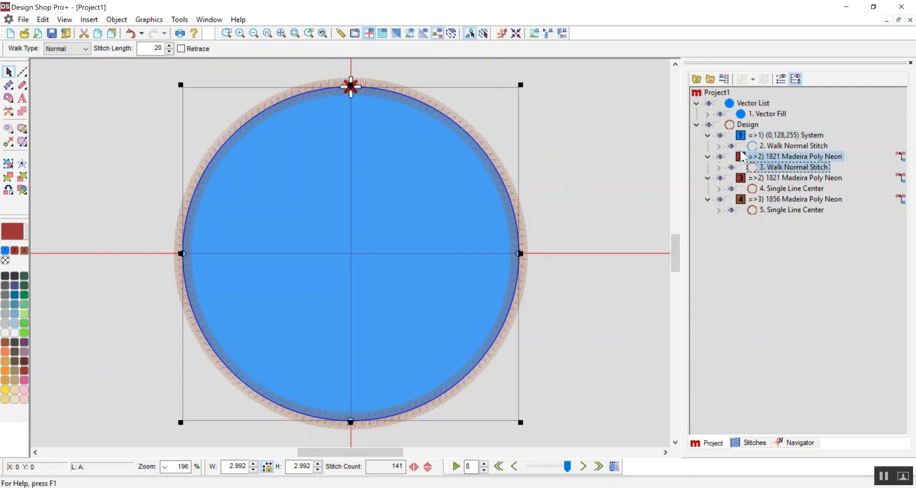
click(790, 189)
click(782, 210)
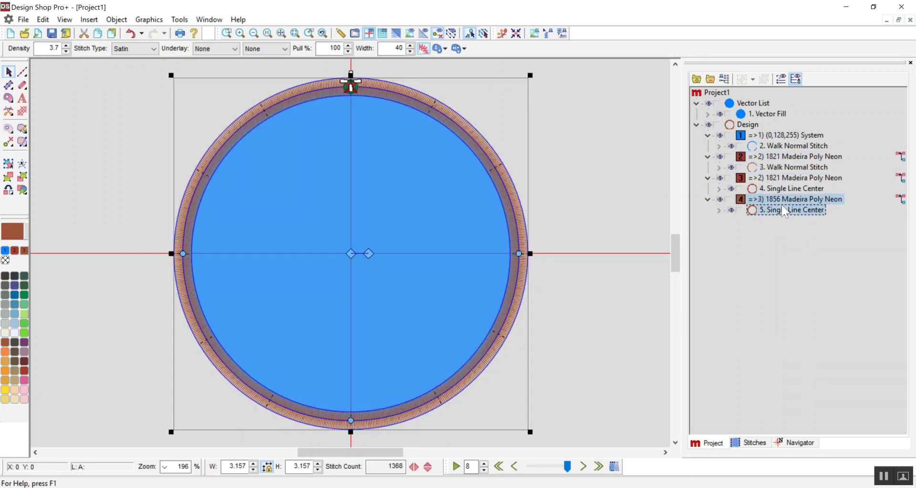
click(596, 157)
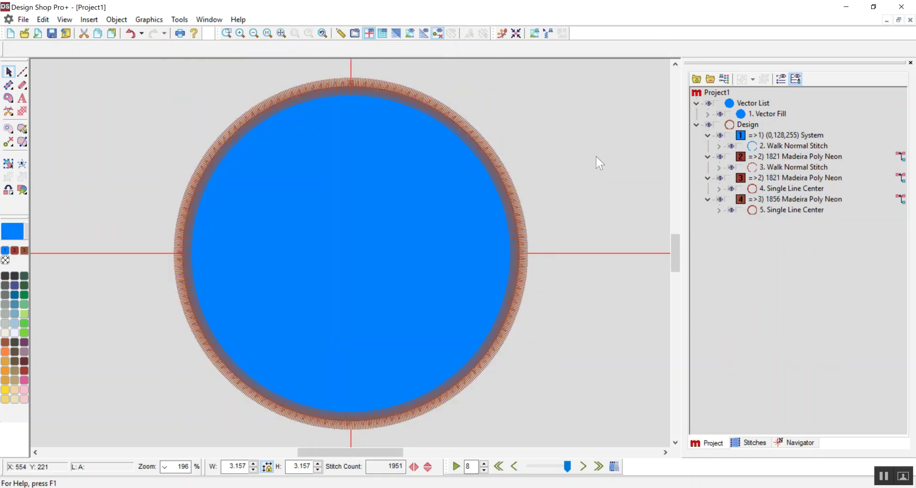
click(801, 148)
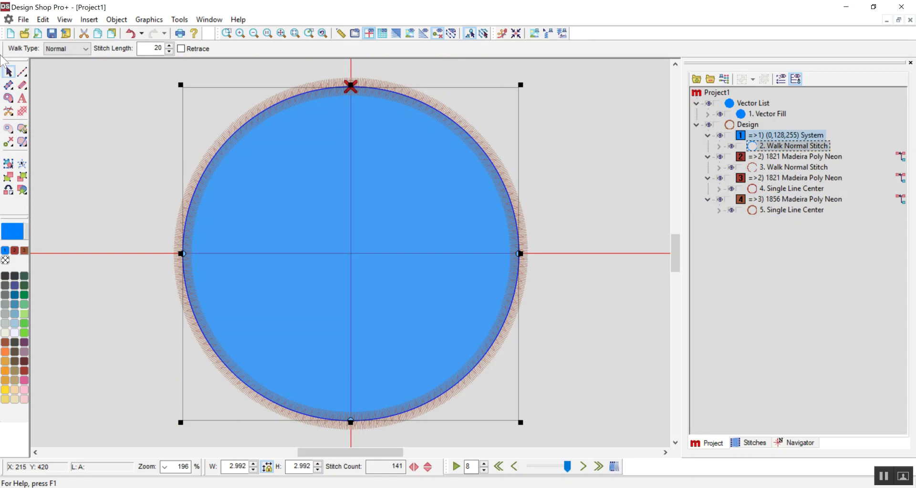
Step: Paste the walk circle into a new Project3, then choose SVG in Save As and cancel
click(10, 34)
key(ctrl+v)
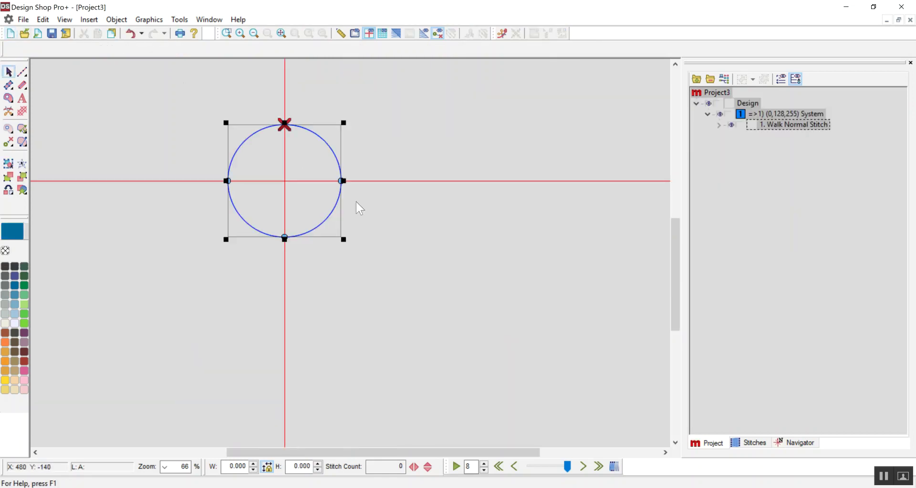
click(23, 19)
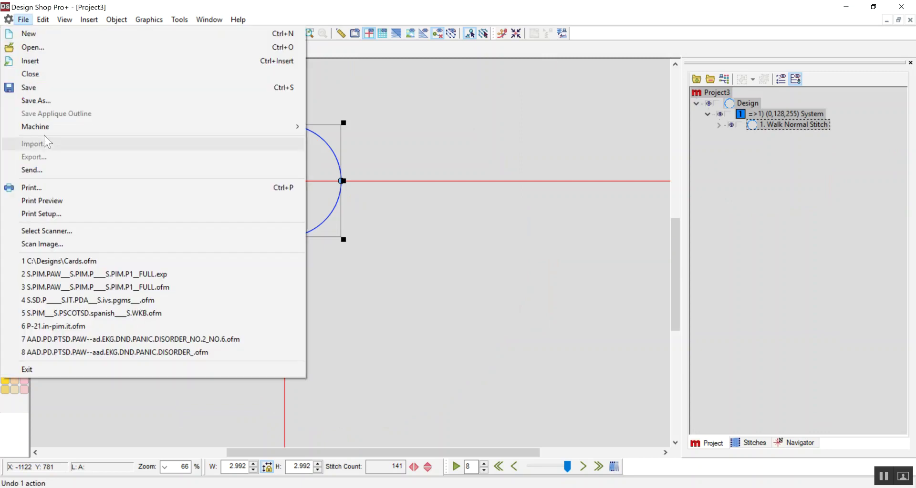
click(39, 104)
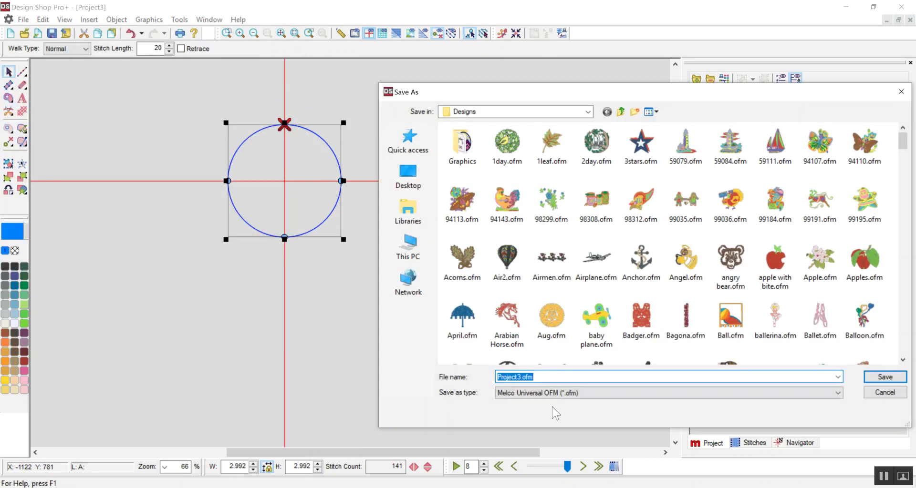
click(530, 393)
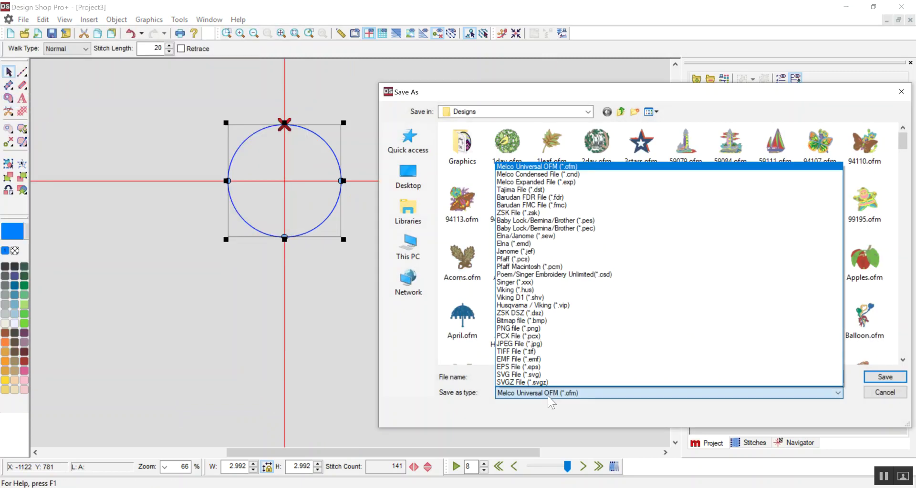
click(535, 374)
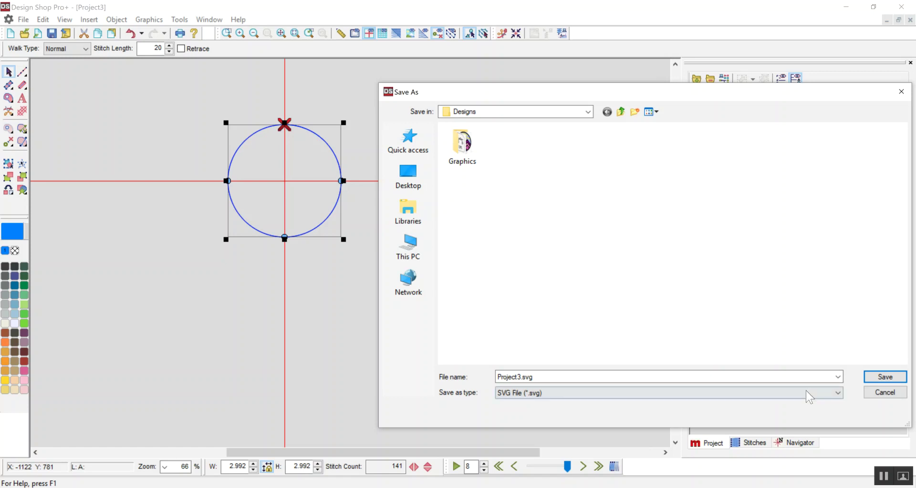
click(884, 393)
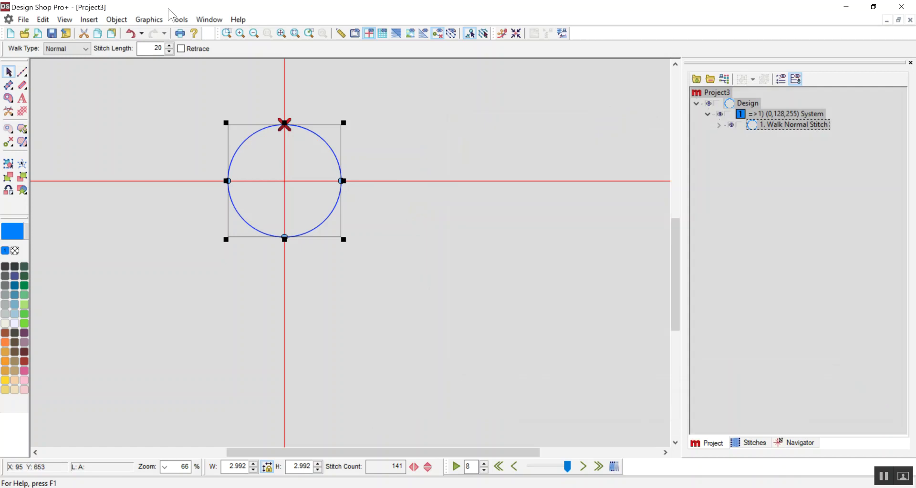
Step: Switch back to the Project1 window and select its 1. Vector Fill circle
click(208, 19)
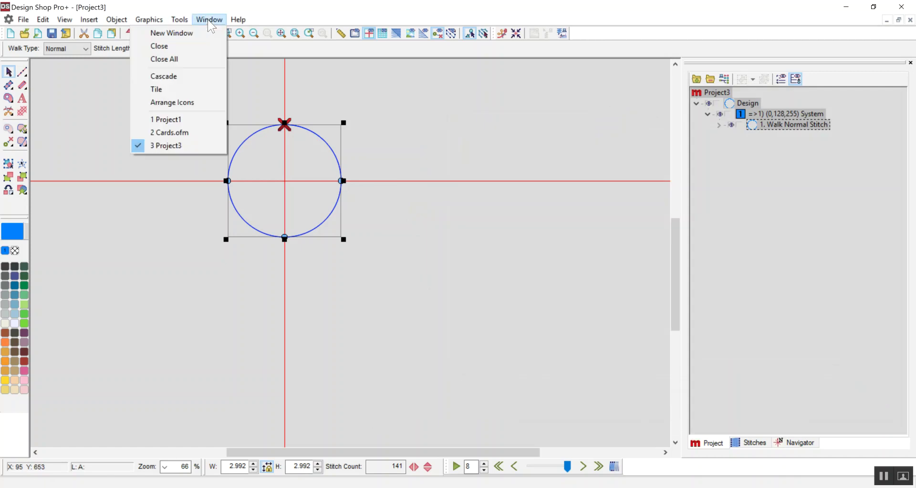
click(180, 120)
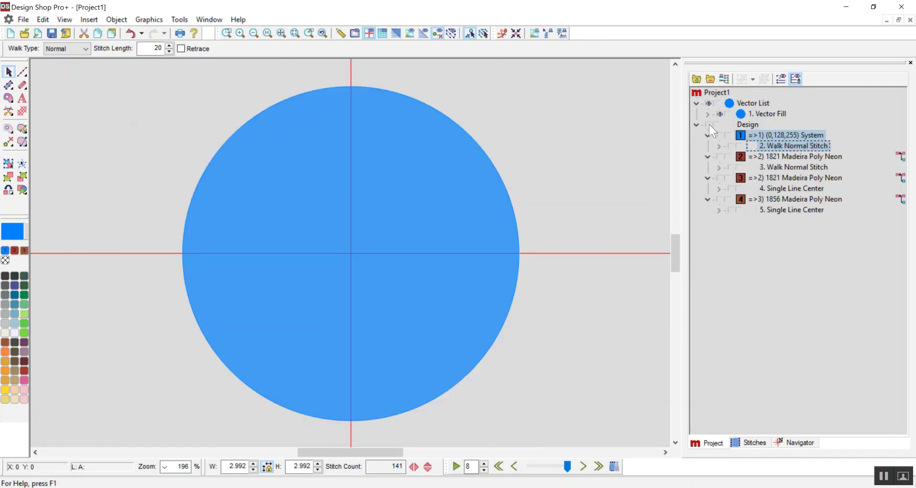
click(761, 116)
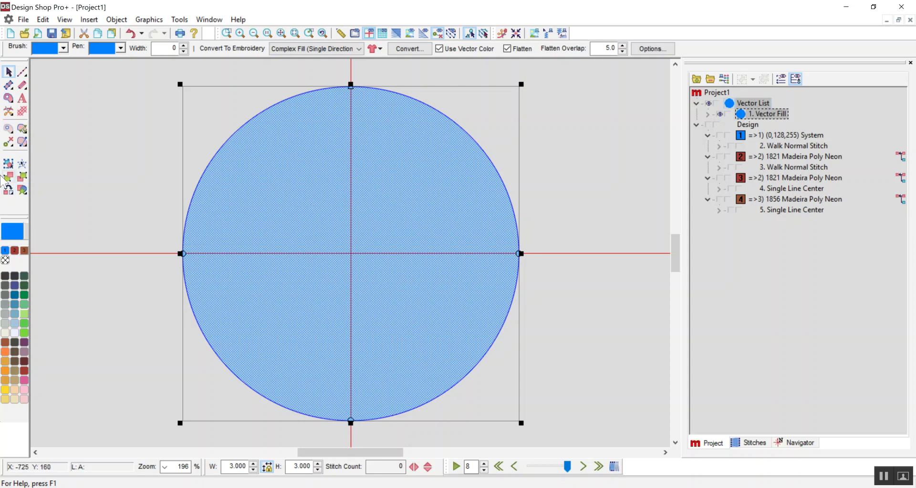
Step: Convert the vector circle into an Applique element with a teal background colour
click(13, 193)
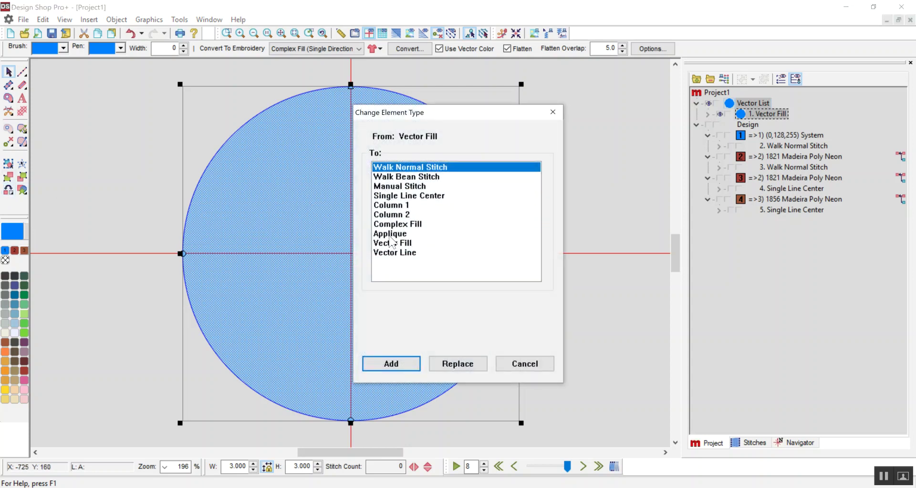
click(390, 236)
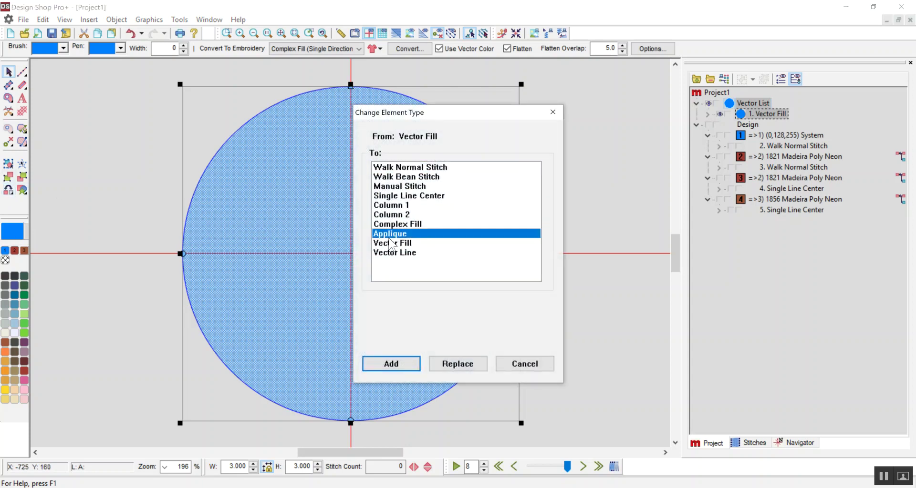
click(376, 359)
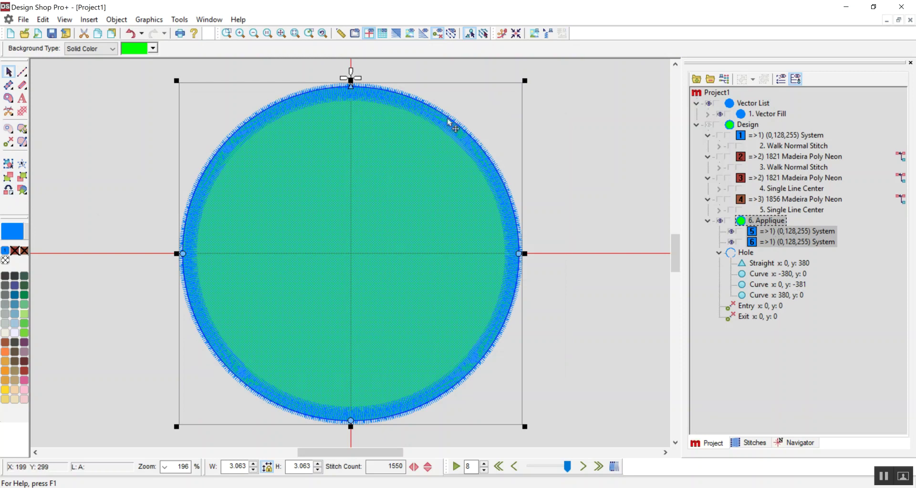
click(140, 50)
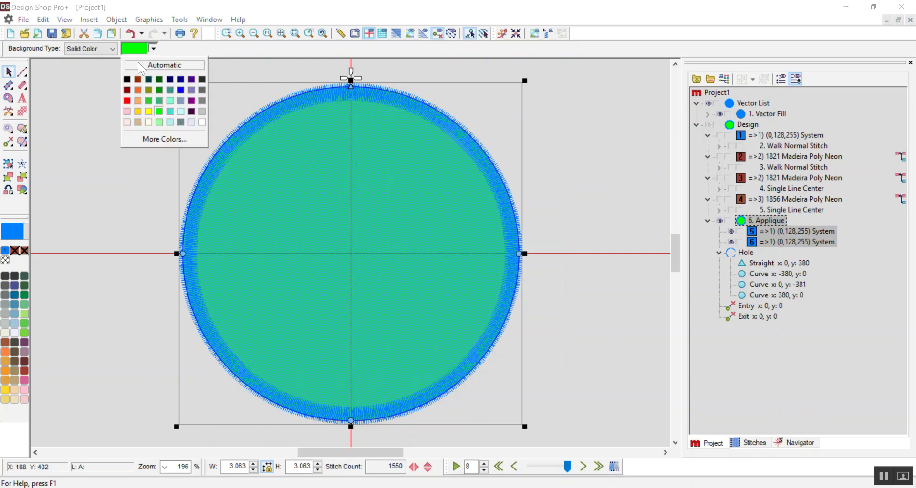
click(172, 91)
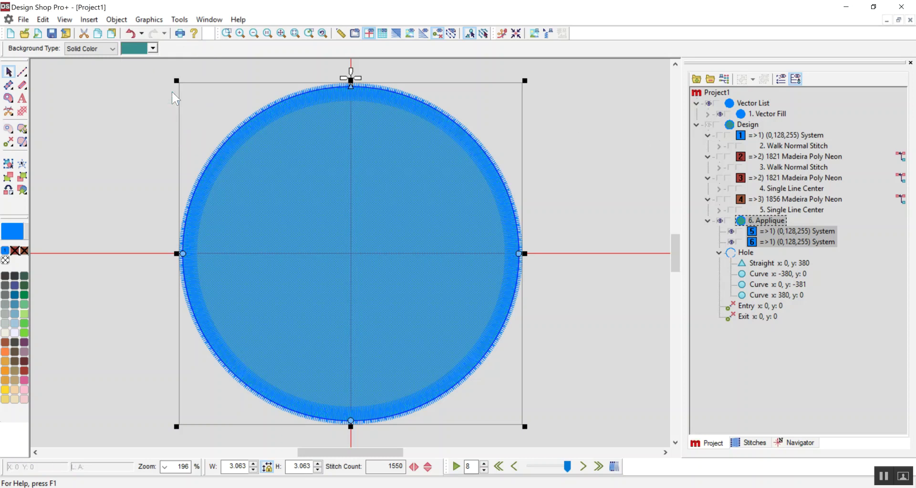
click(125, 137)
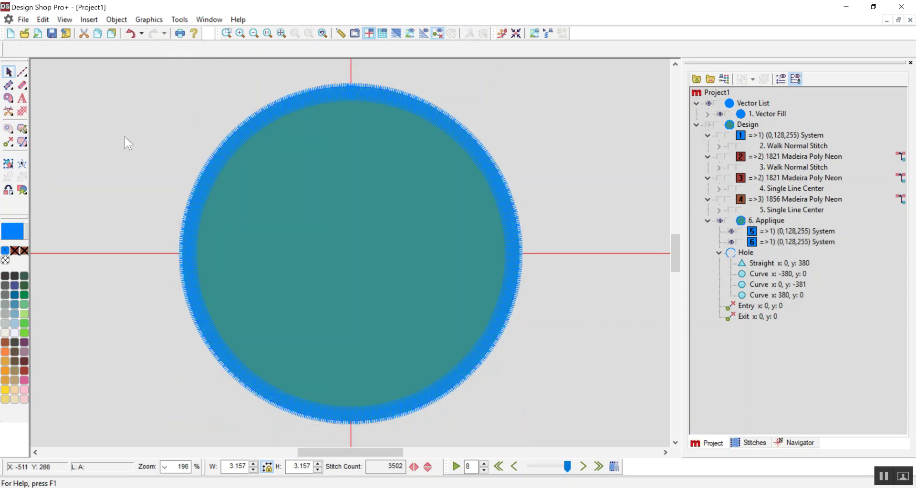
Step: Turn on realistic stitch view and zoom in on the applique's upper-left border
click(395, 33)
click(773, 230)
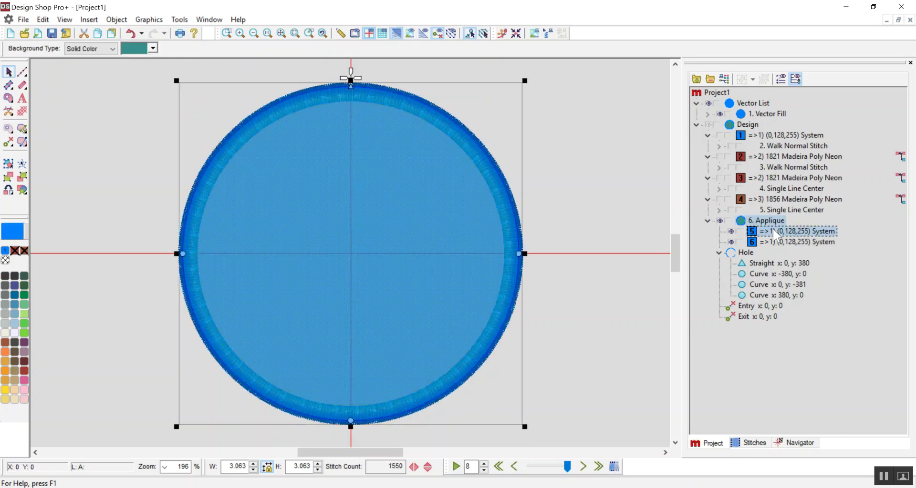
click(226, 33)
drag(181, 88, 285, 212)
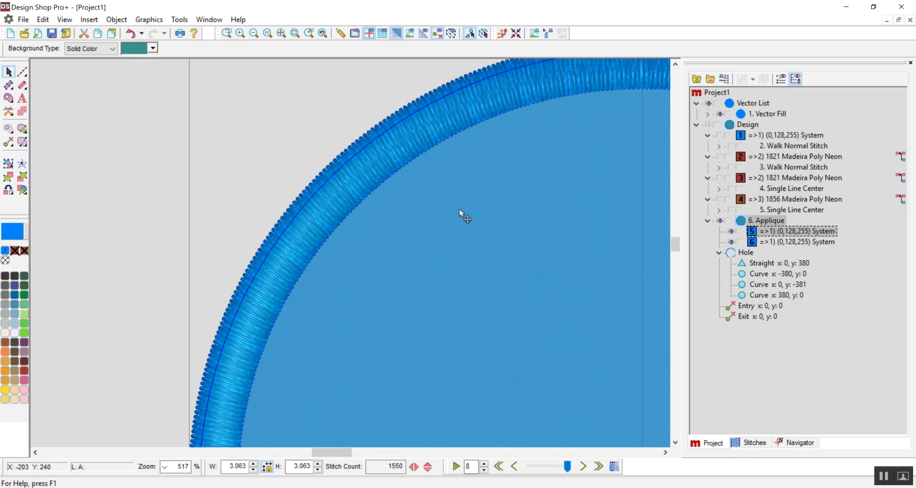
double_click(756, 219)
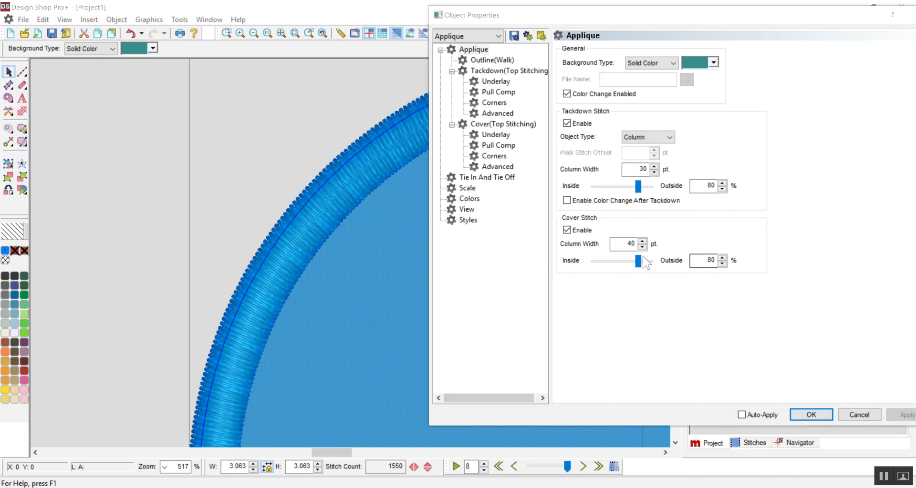
Step: Change the applique's Tackdown and Cover Stitch Outside values from 80% to 60%
double_click(710, 186)
text(60)
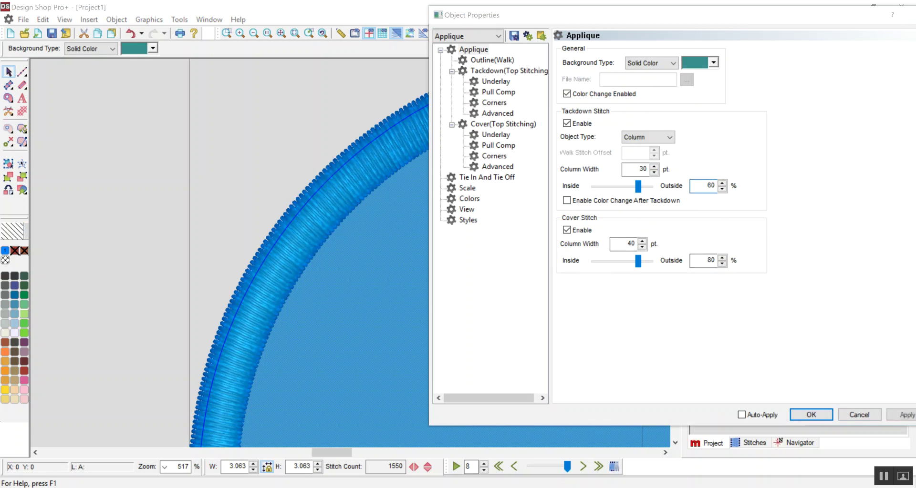
double_click(703, 262)
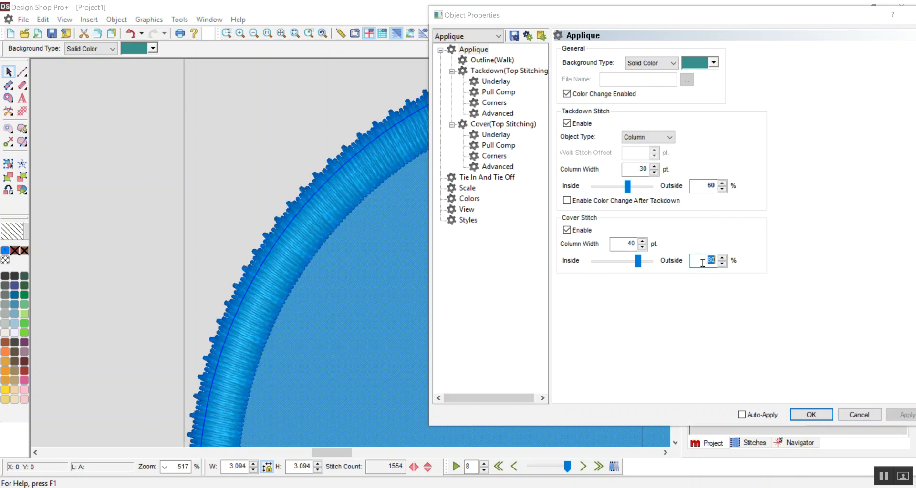
text(60)
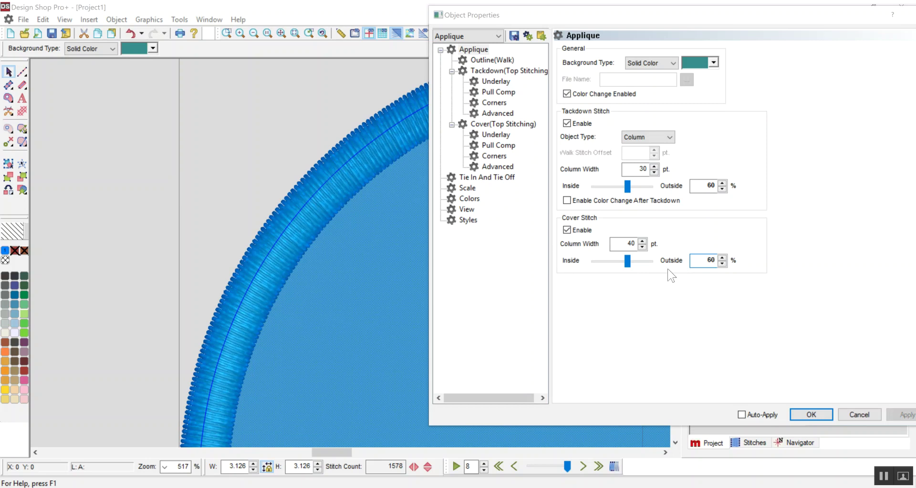
click(411, 249)
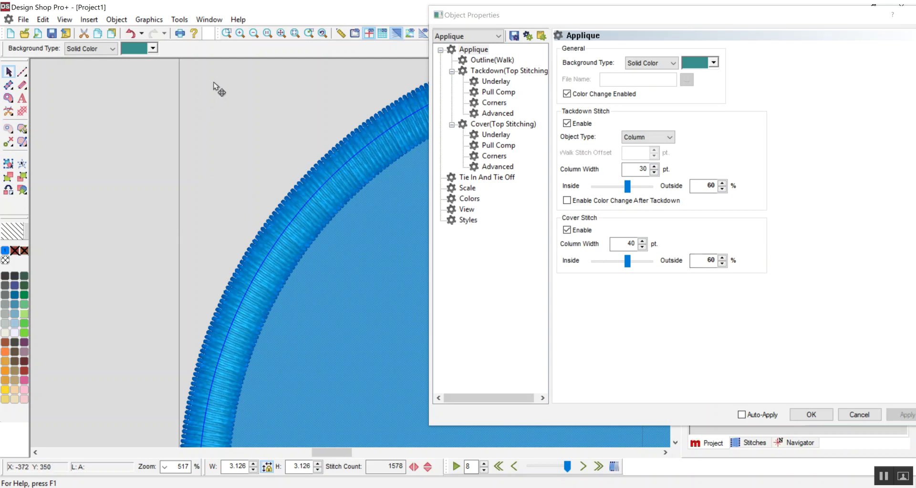
Step: Enable a colour change after the tack-down, apply it, and fit the whole patch in view
click(566, 201)
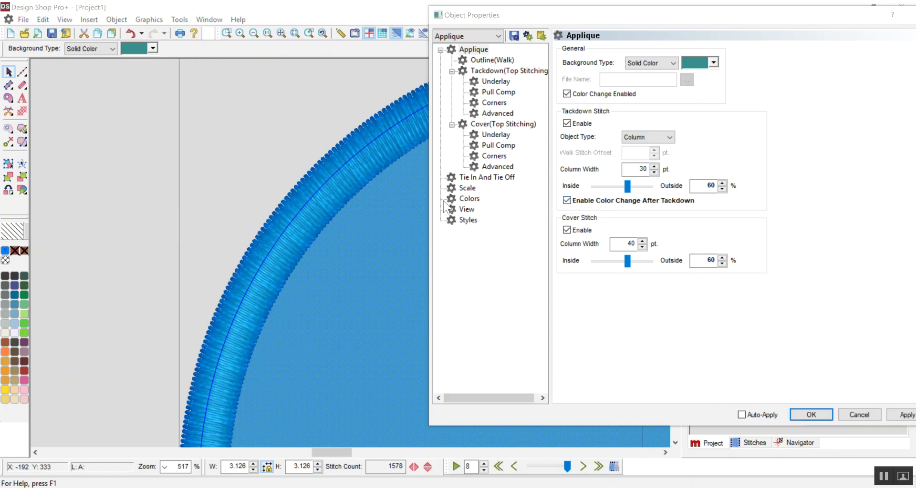
click(904, 419)
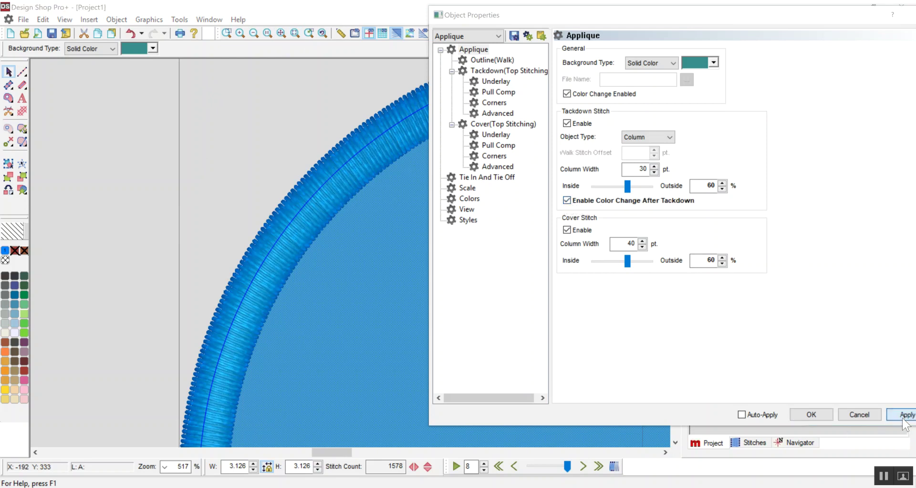
click(819, 416)
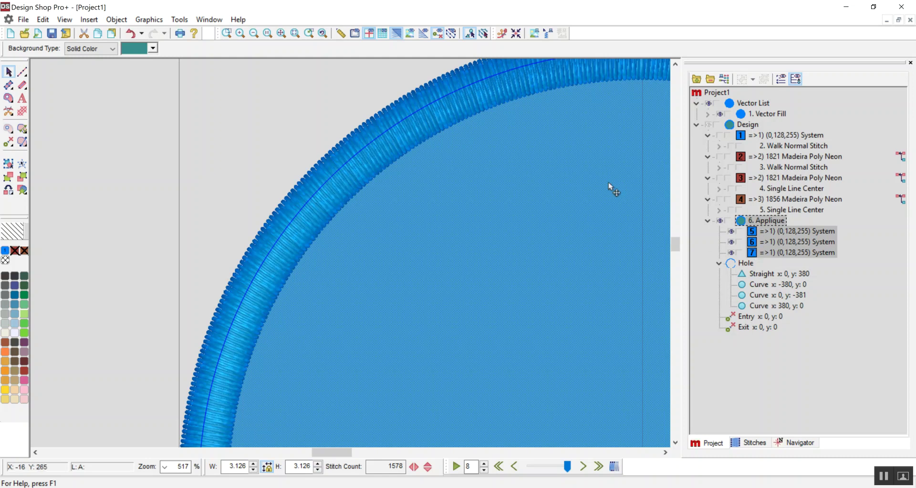
click(281, 33)
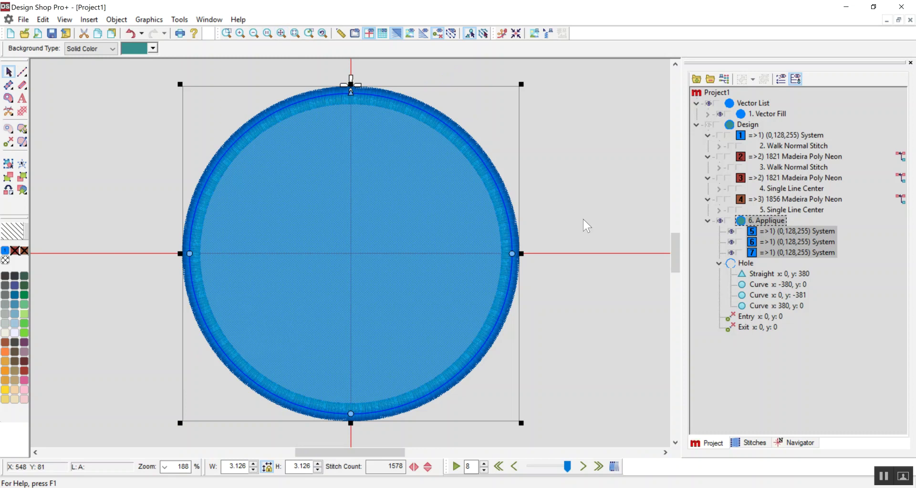
Step: Lower the applique's cover satin density and give it a Center Walk underlay
double_click(766, 220)
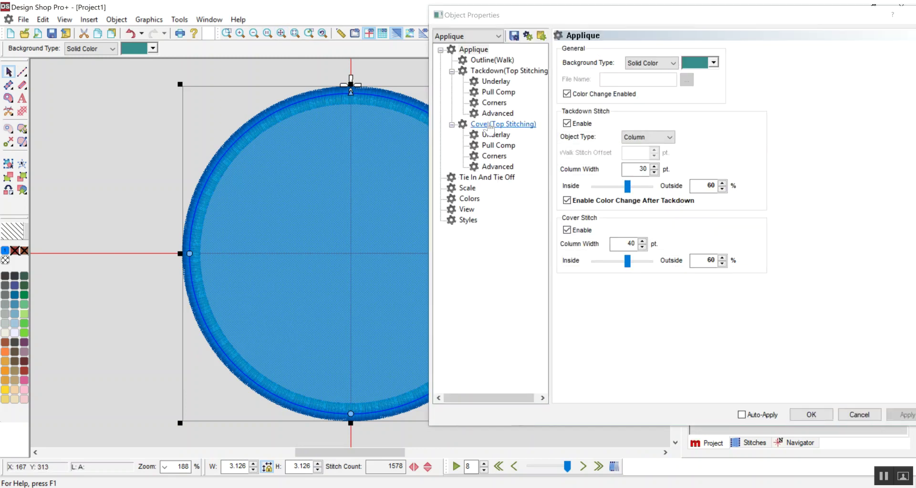
click(480, 125)
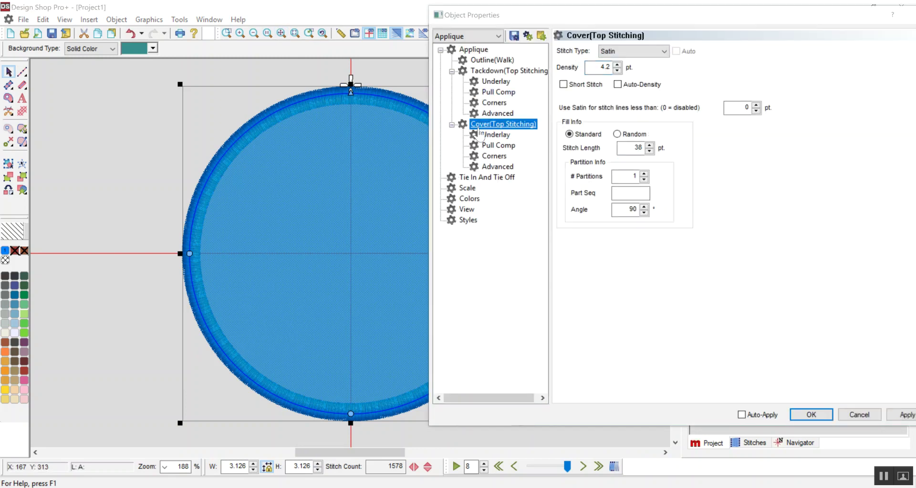
click(618, 69)
click(617, 69)
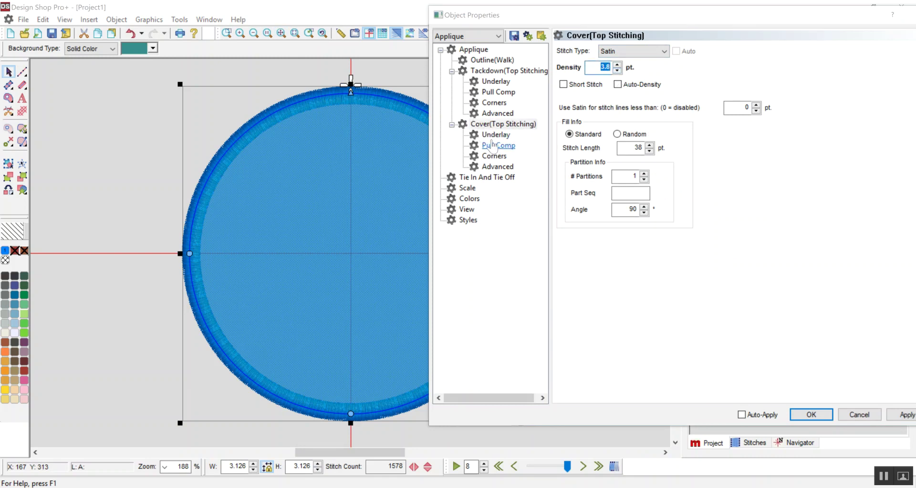
click(495, 135)
click(639, 74)
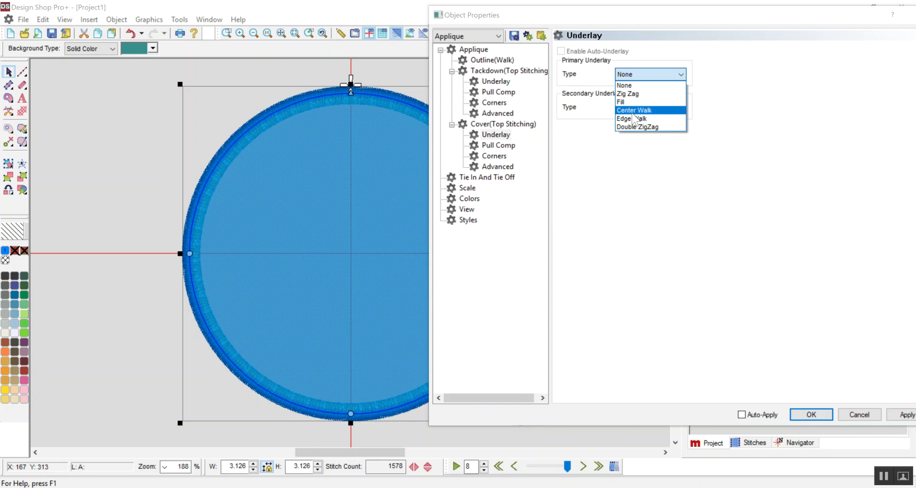
click(632, 112)
Step: Set the cover pull offset to 1 pt and apply the applique settings
click(484, 178)
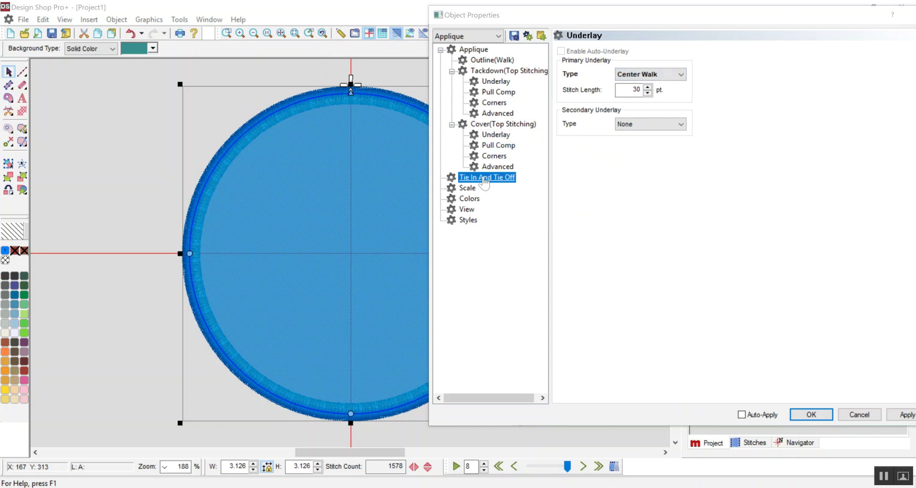
click(498, 145)
click(646, 89)
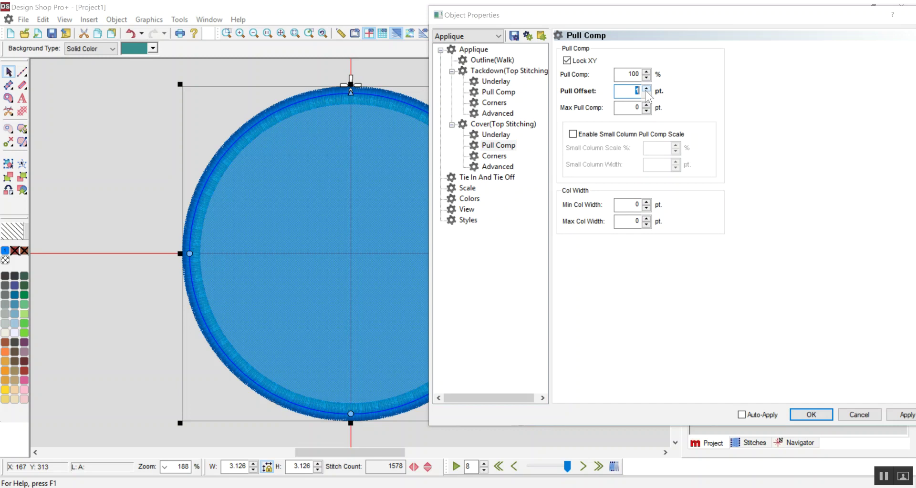
click(903, 416)
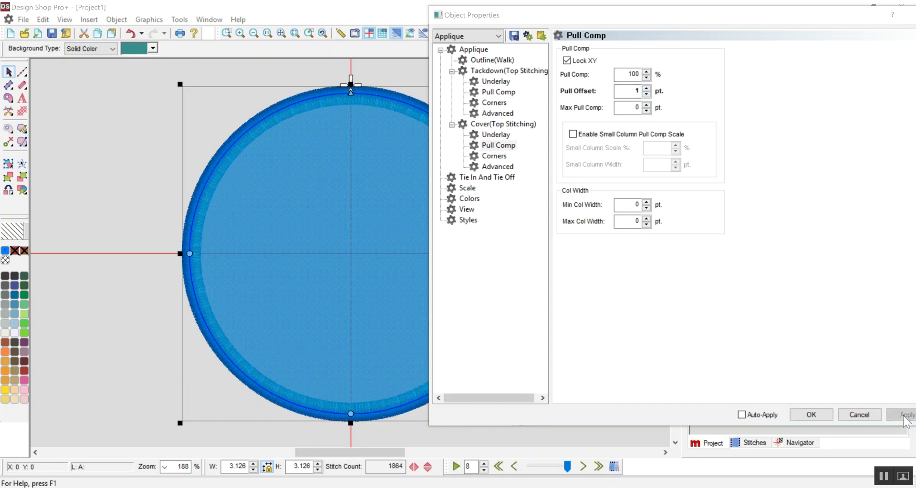
click(813, 416)
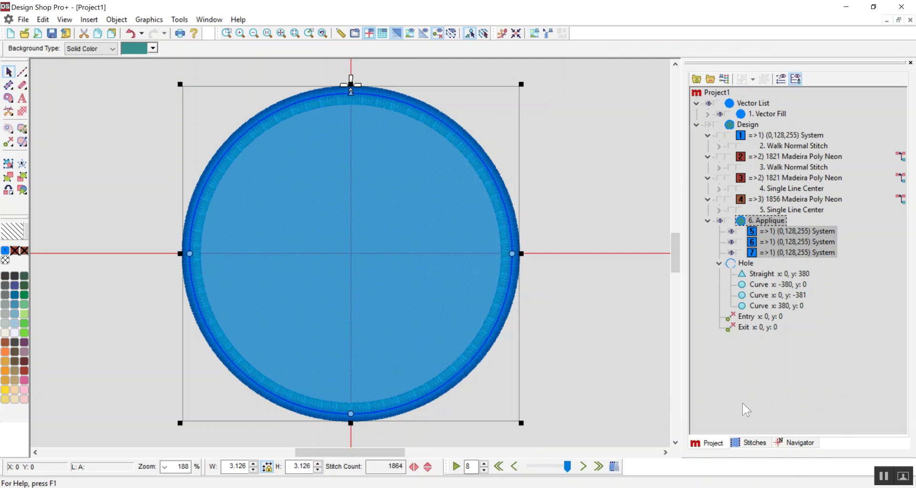
click(23, 19)
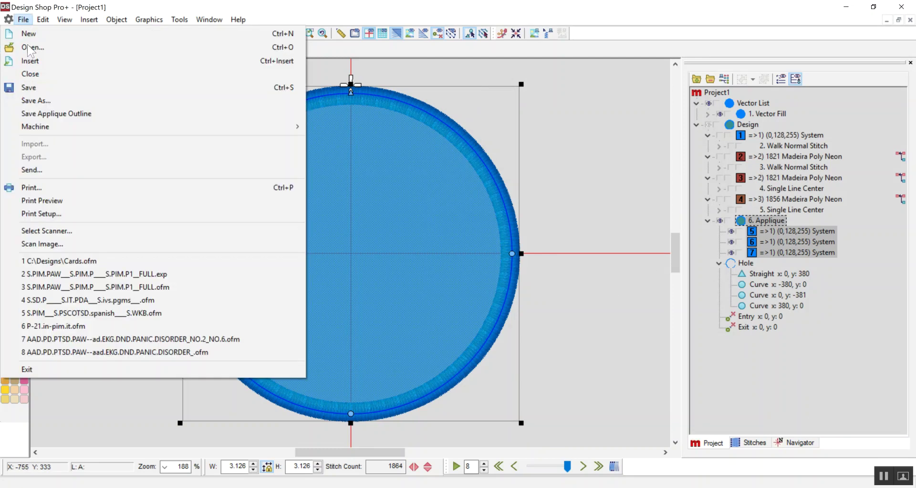
click(52, 115)
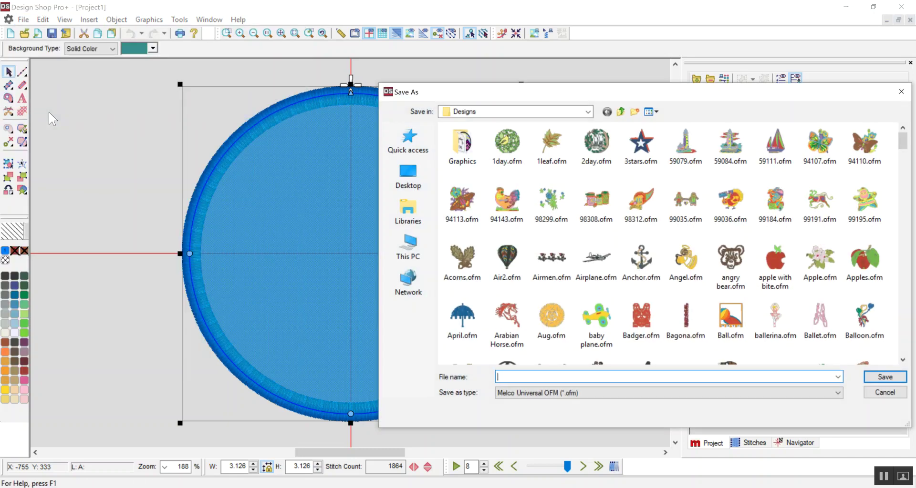
key(Escape)
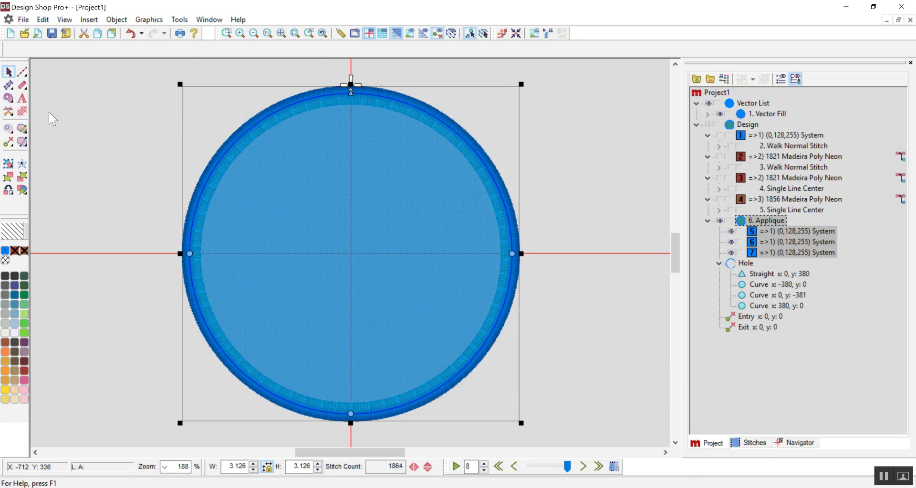
Step: Switch to the Cards.ofm design and inspect its first colour's walk object
click(209, 19)
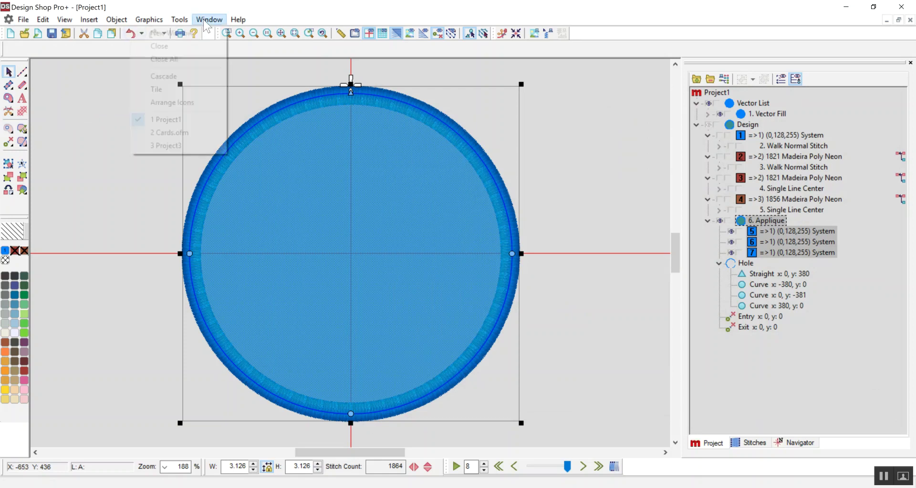
click(190, 135)
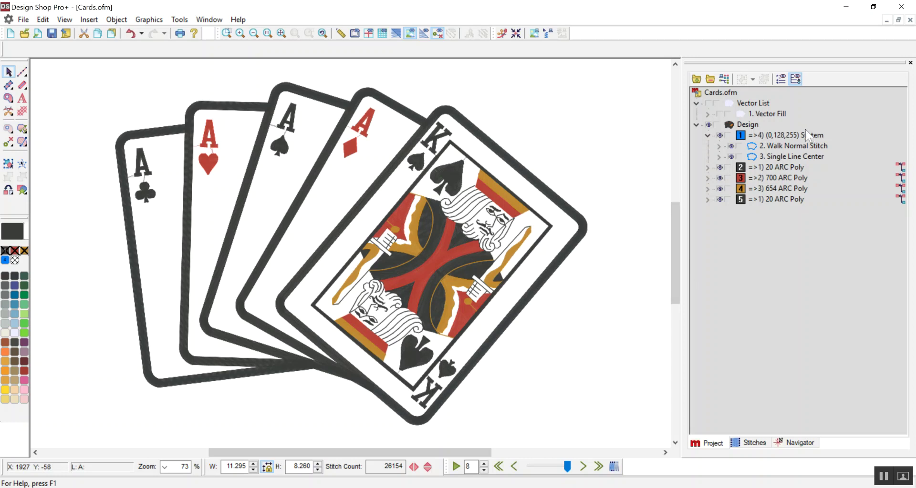
click(757, 138)
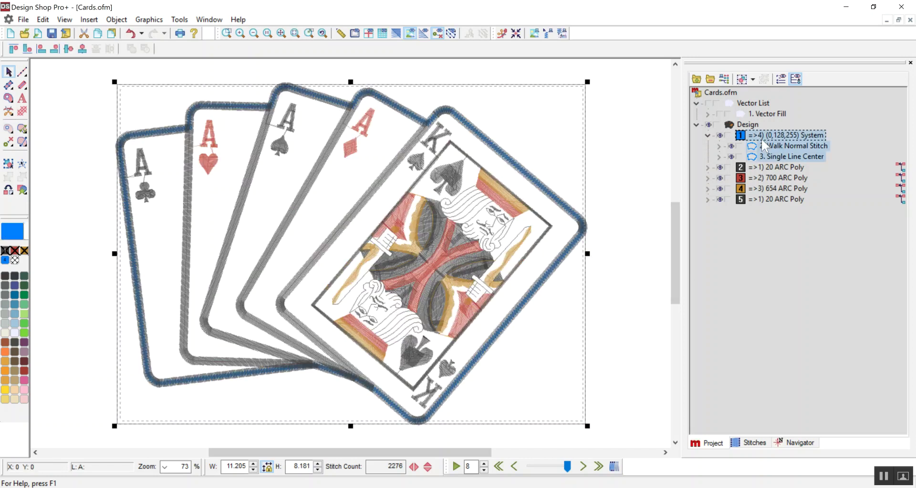
click(764, 145)
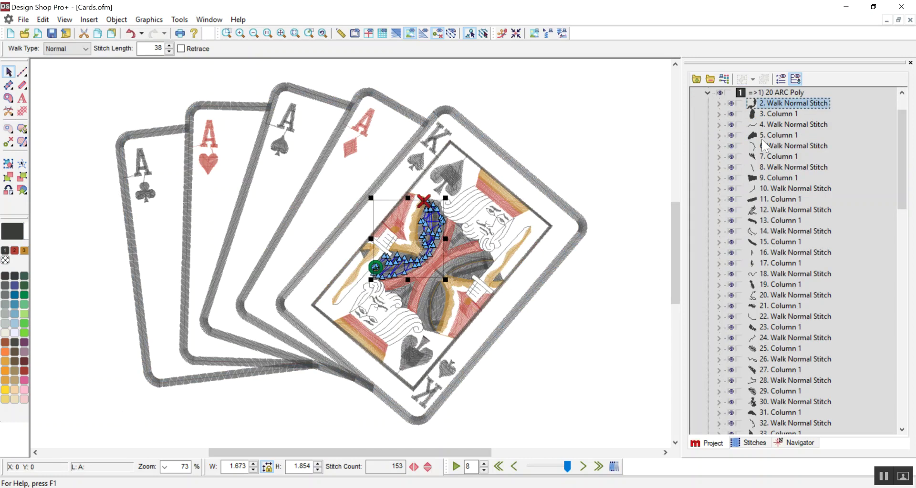
click(710, 79)
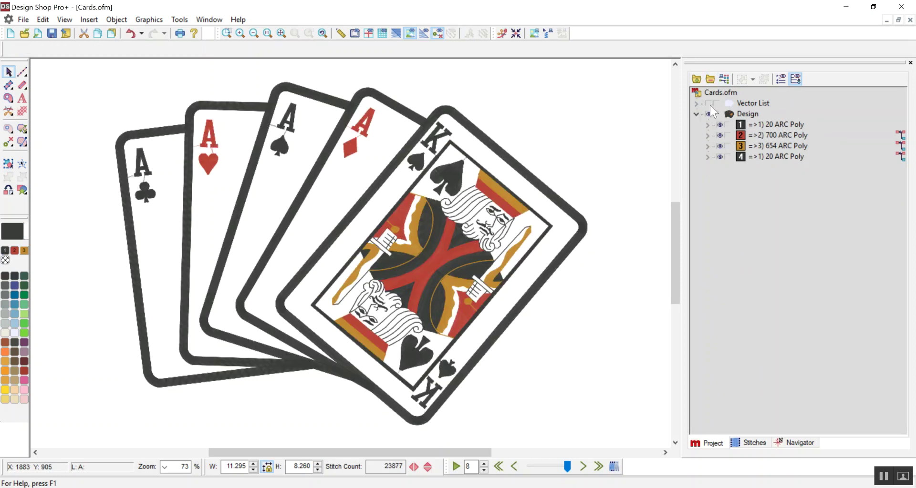
Step: Show the vector shapes and hide the stitches so only the card silhouette appears
click(709, 104)
click(747, 107)
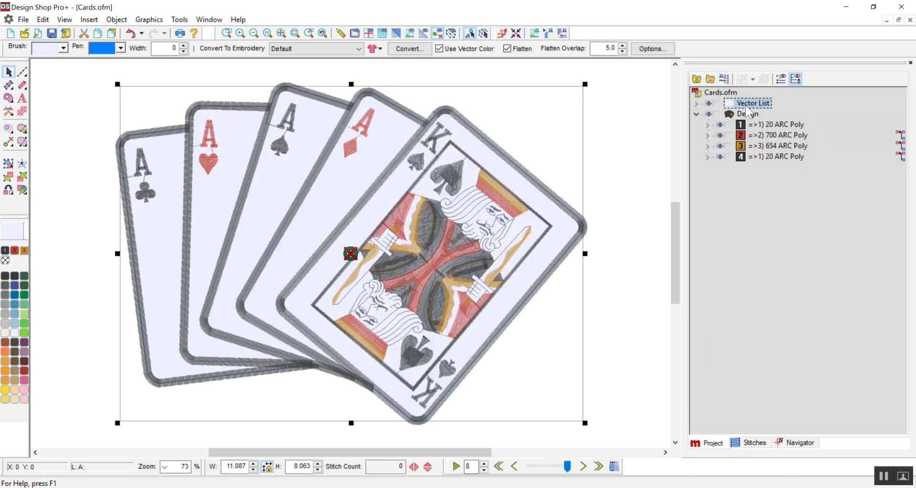
click(709, 115)
click(608, 161)
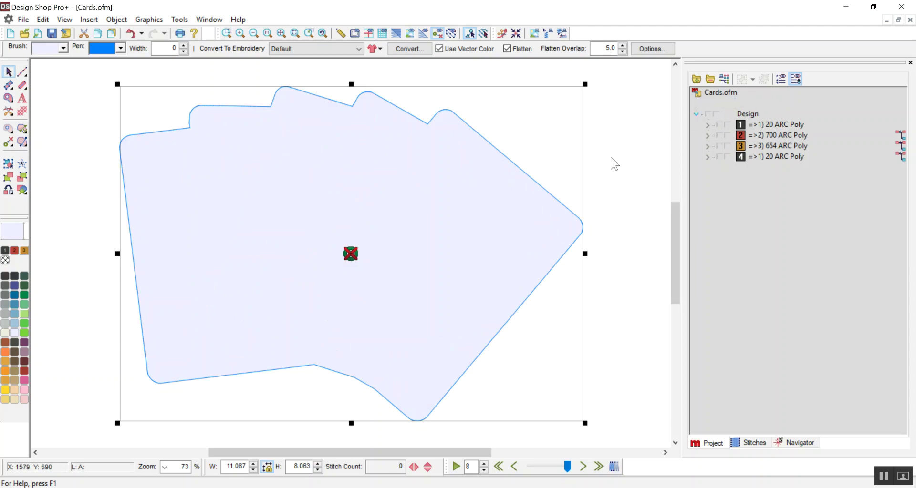
Step: Show the card stitches over the vector fill again and replay the stitch-out simulation
click(382, 155)
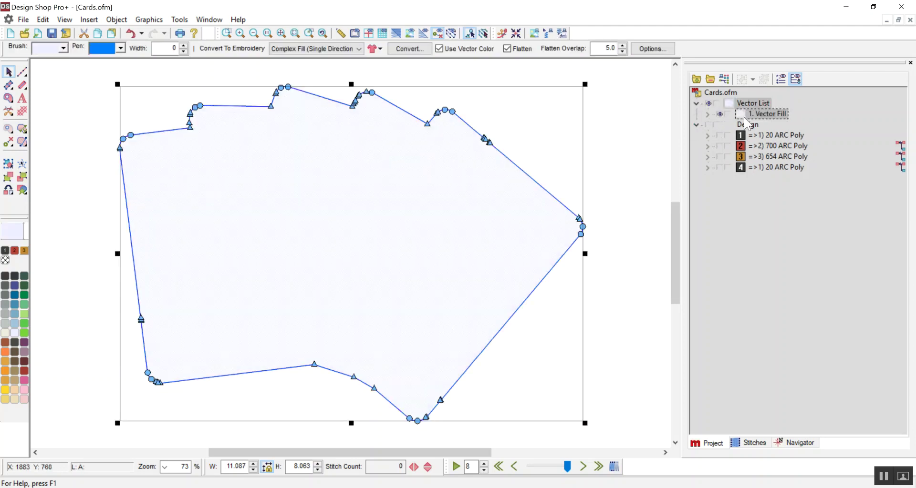
click(709, 125)
click(611, 140)
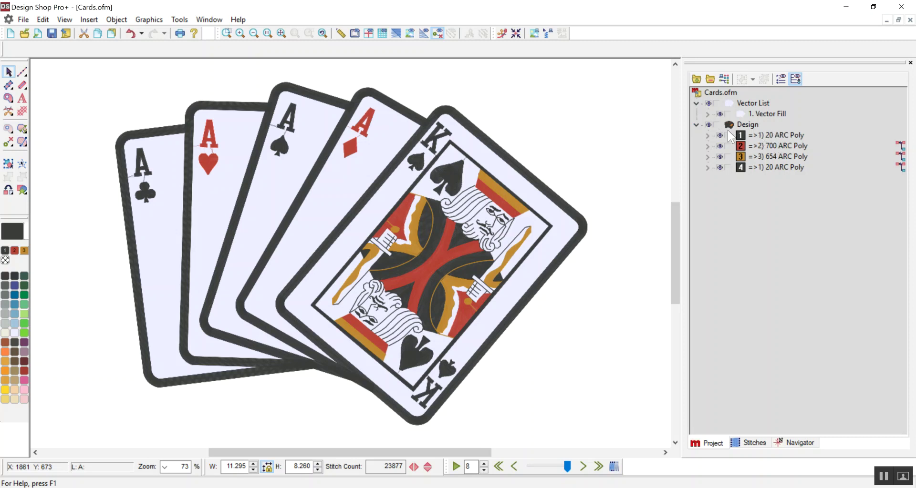
click(456, 467)
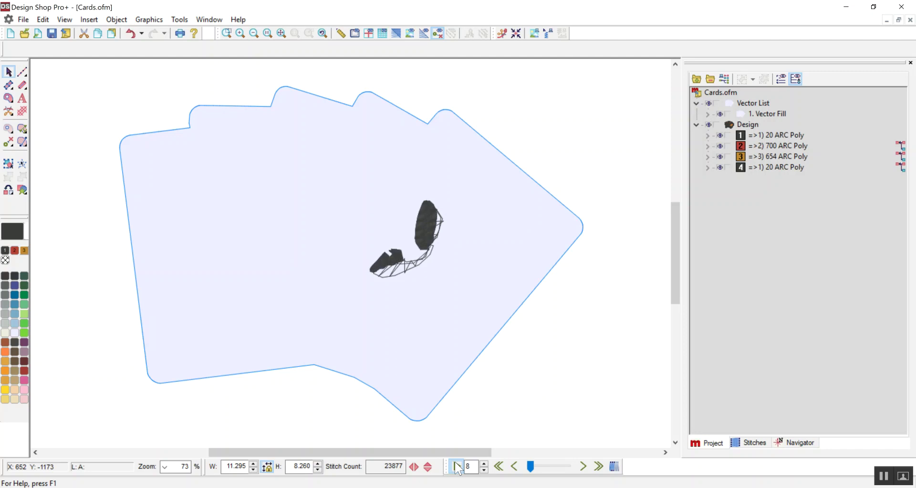
Step: End the simulation and produce the 448-stitch, 11.079 by 8.055 Walk Normal Stitch card outline
click(580, 338)
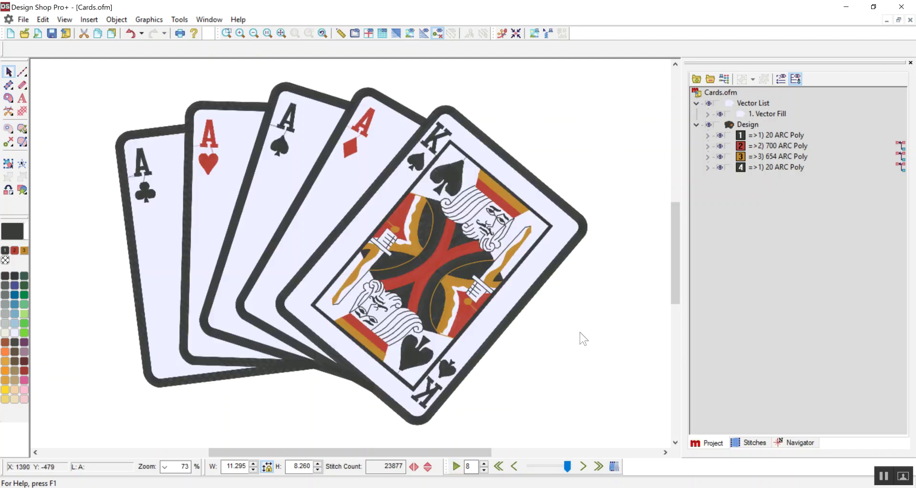
click(772, 115)
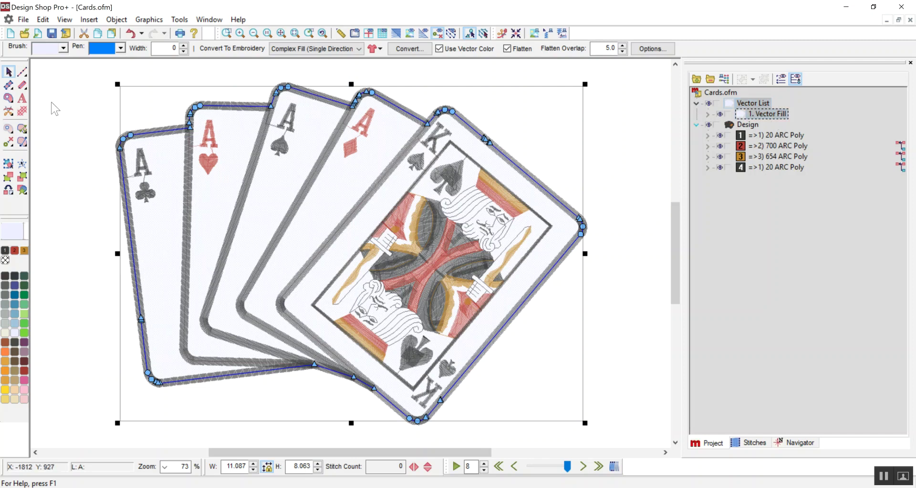
click(8, 98)
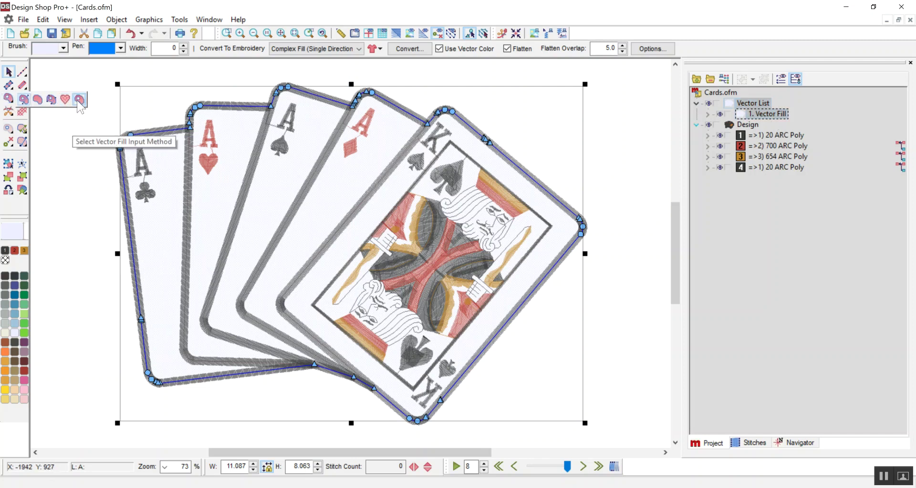
click(79, 99)
click(155, 324)
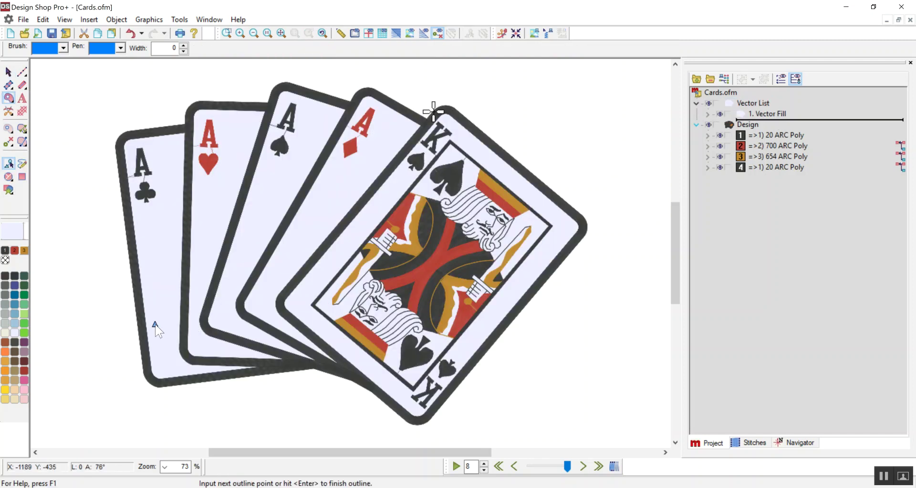
click(151, 221)
click(232, 194)
click(332, 260)
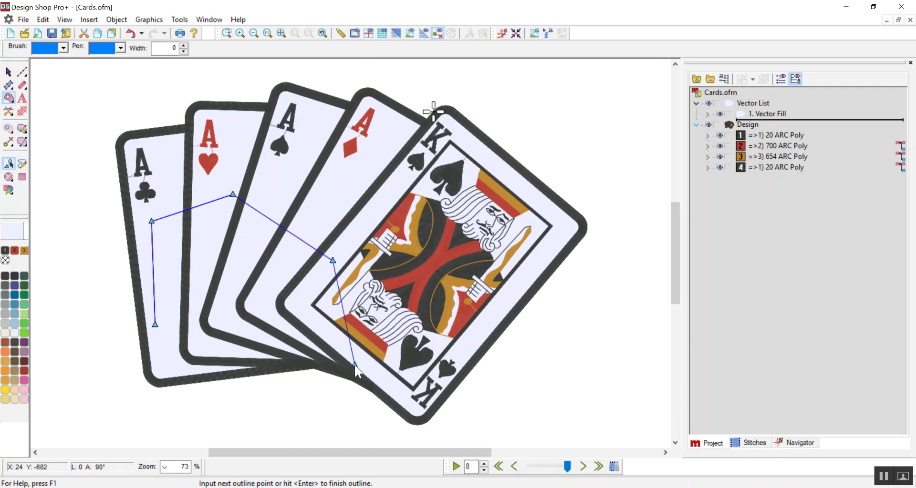
key(Return)
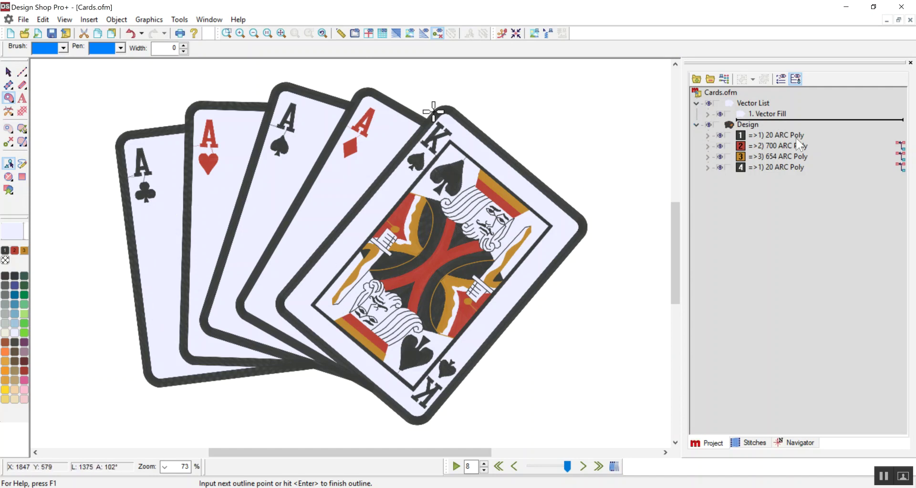
click(762, 114)
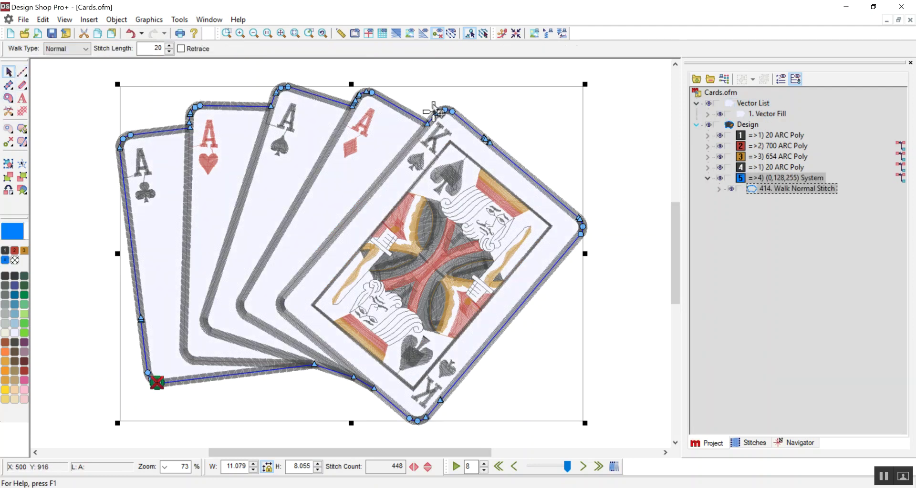
Step: Hide the design and vector fill, show only the walk outline, and drag it to colour 1
click(709, 124)
click(709, 103)
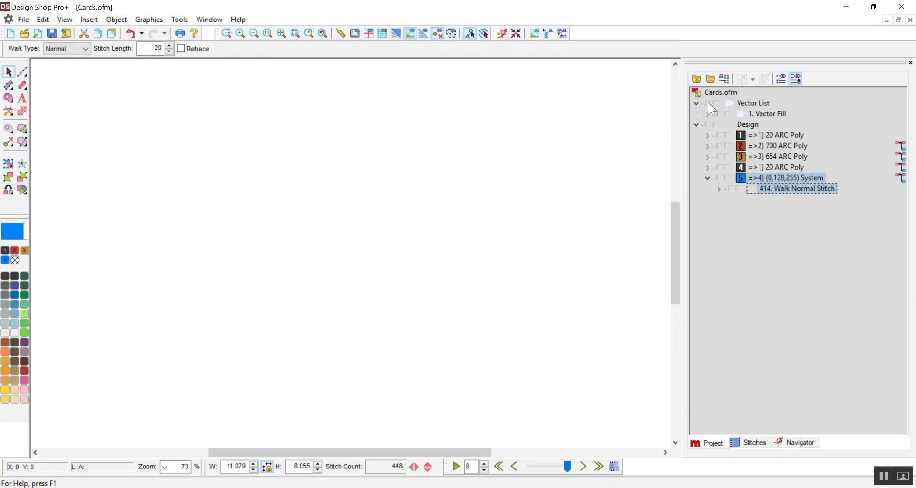
click(731, 189)
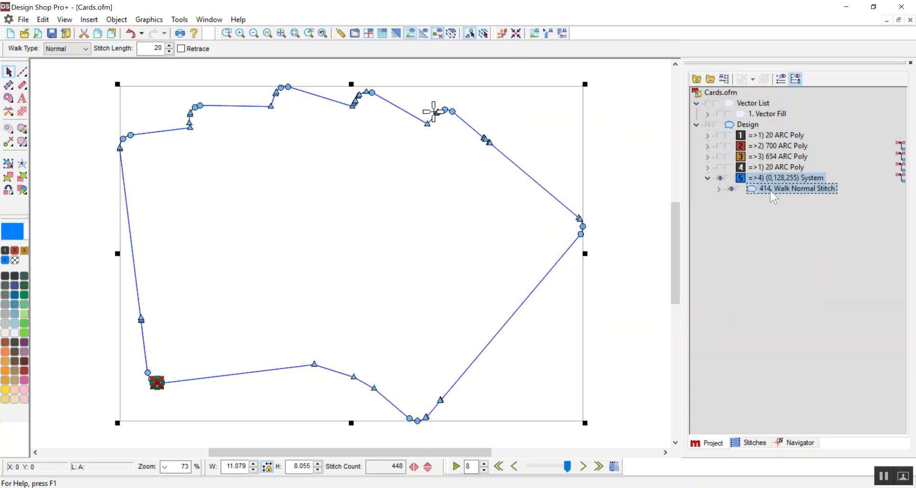
drag(773, 195, 777, 125)
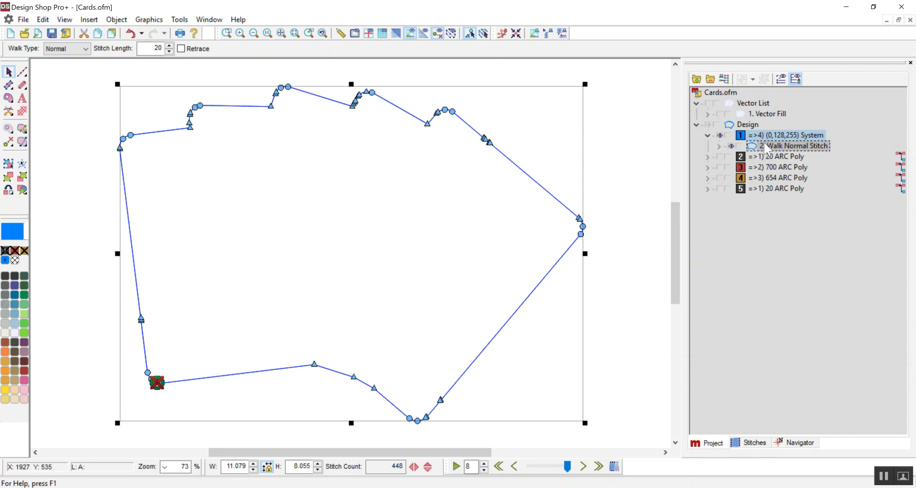
Step: Add a Single Line Center satin border along the card outline with density 17 and width 28
click(23, 87)
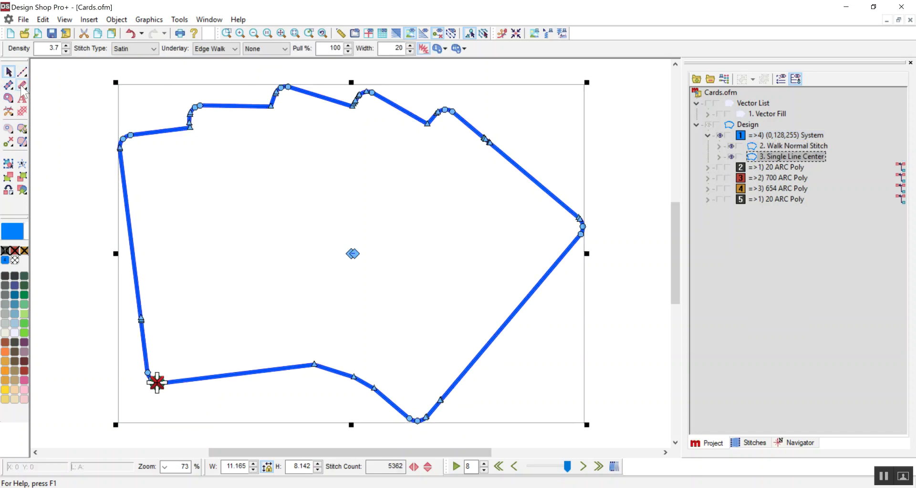
double_click(52, 49)
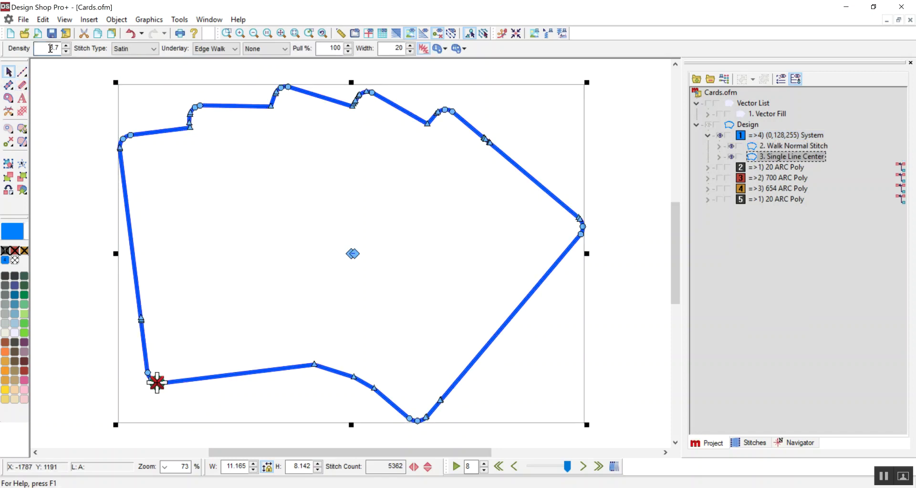
text(17)
key(Return)
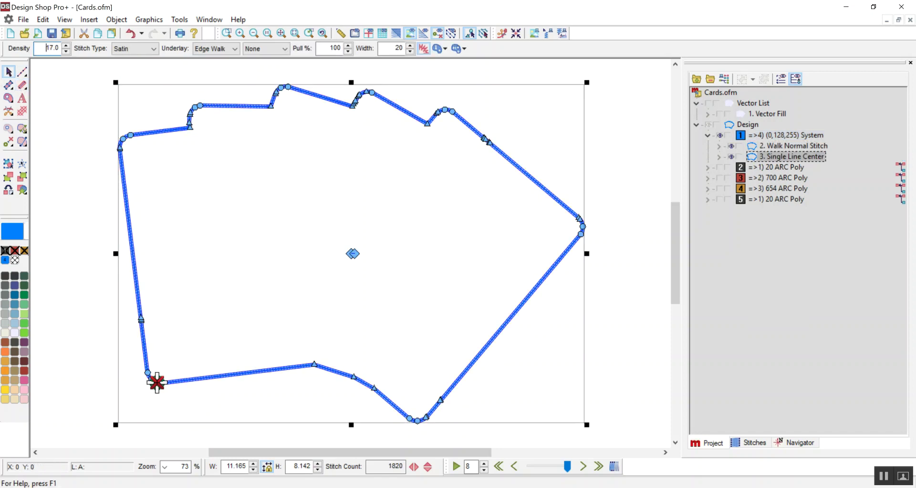
double_click(390, 50)
text(25)
key(Return)
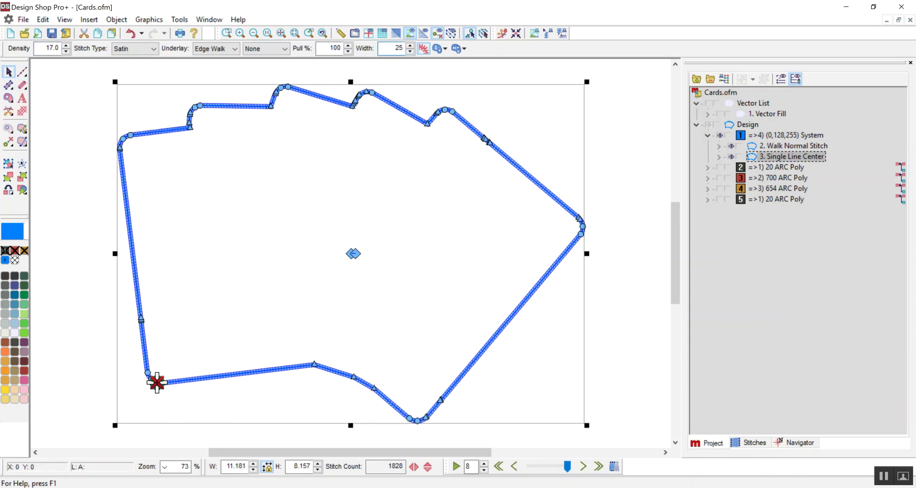
click(410, 45)
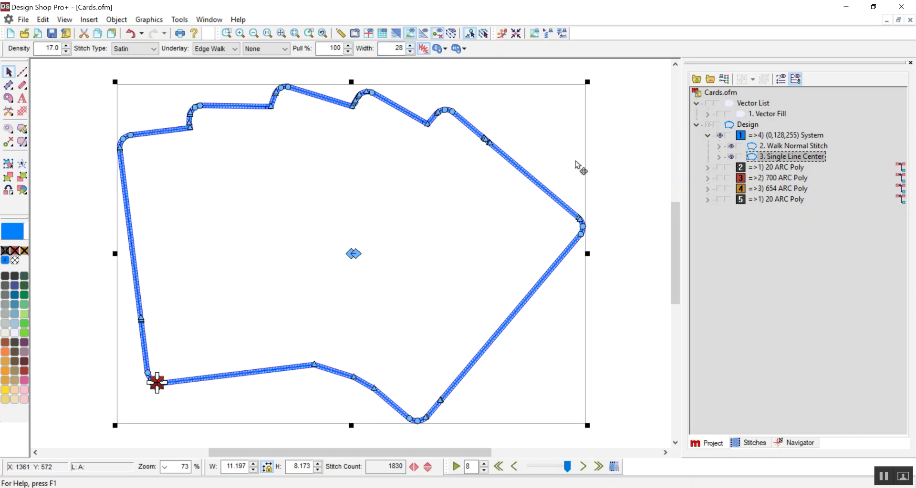
Step: Show the grey, red, gold and last colour blocks to preview the whole card design
right_click(638, 177)
click(622, 125)
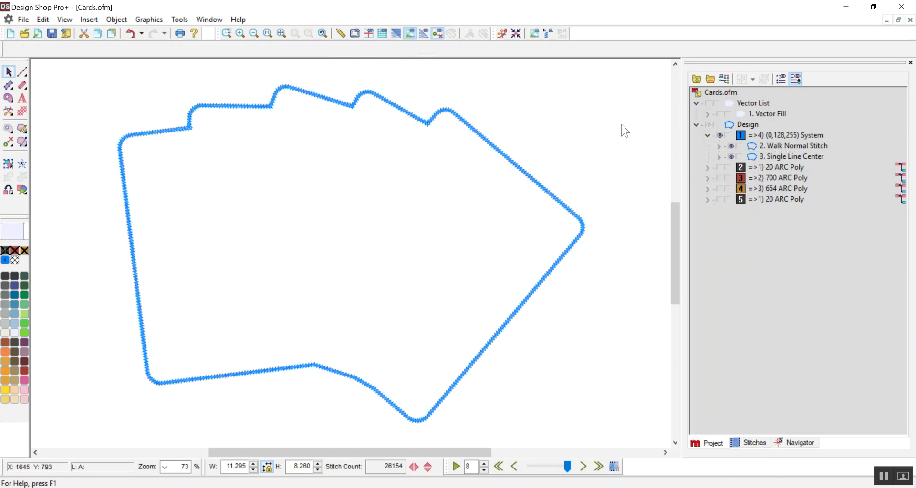
click(776, 157)
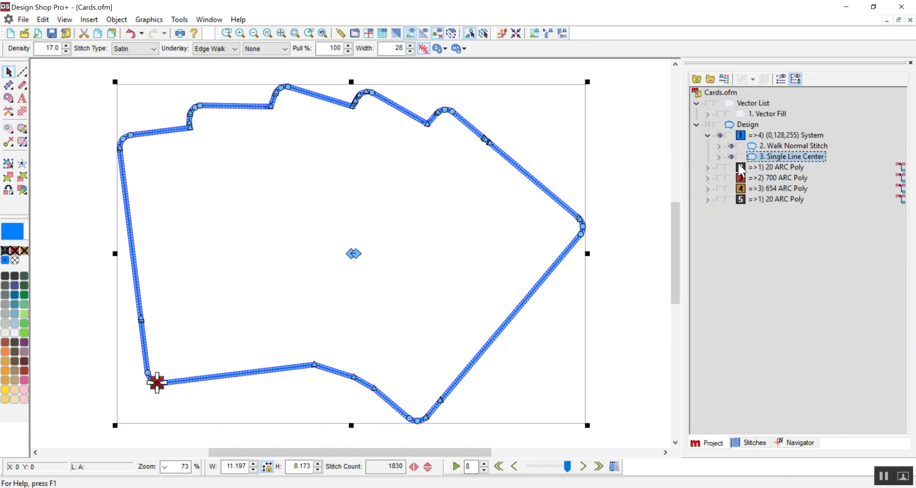
click(720, 167)
click(719, 179)
click(720, 188)
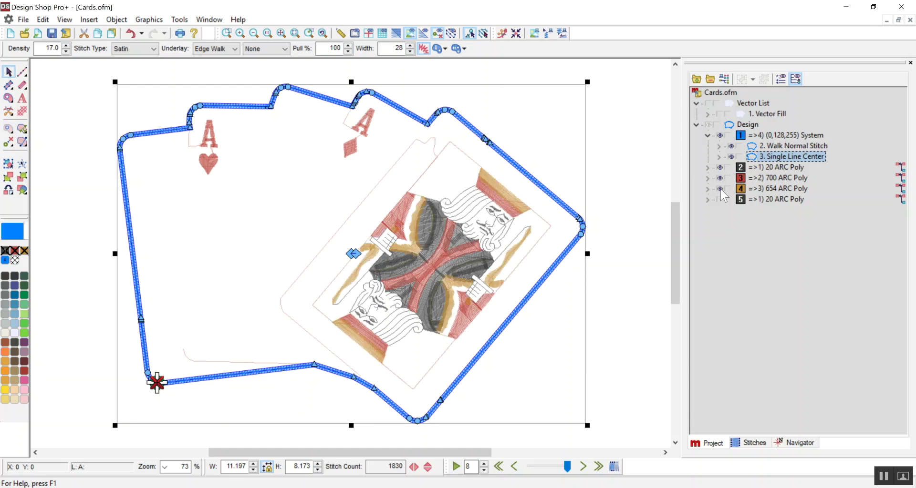
click(720, 199)
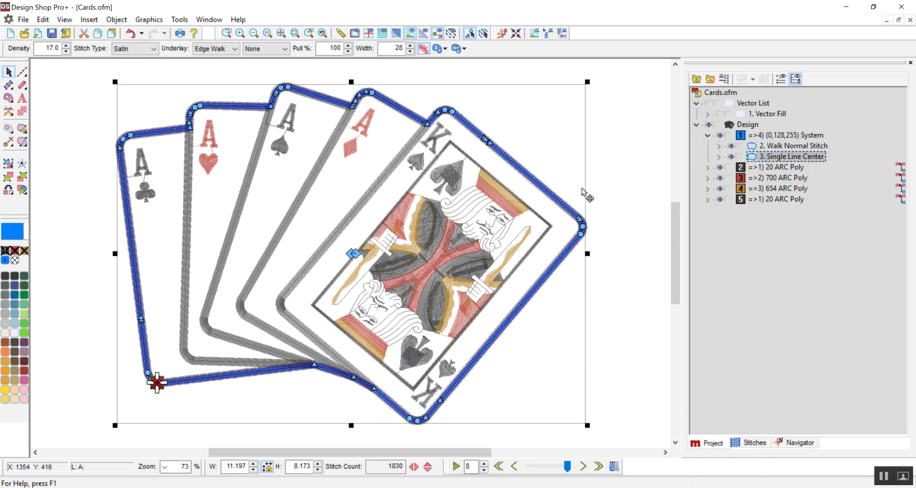
click(613, 197)
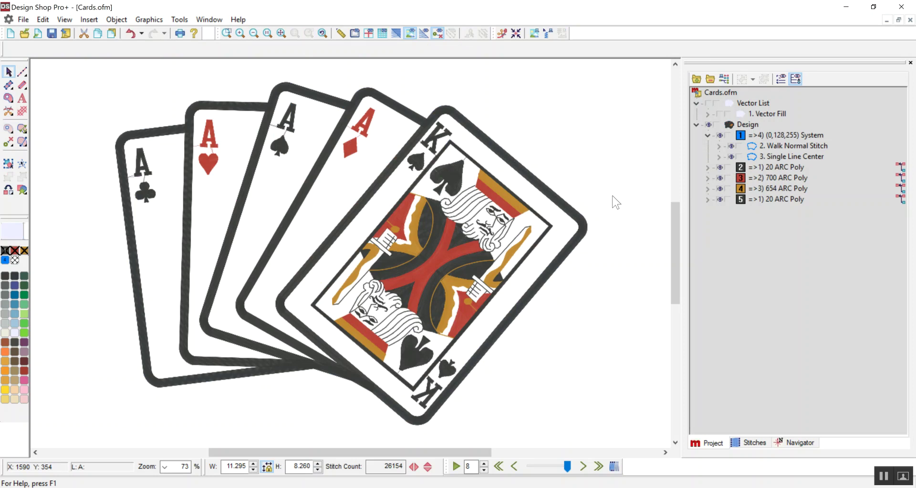
Step: Give the Single Line Center satin border and a duplicated placement walk their own colour stops
click(790, 157)
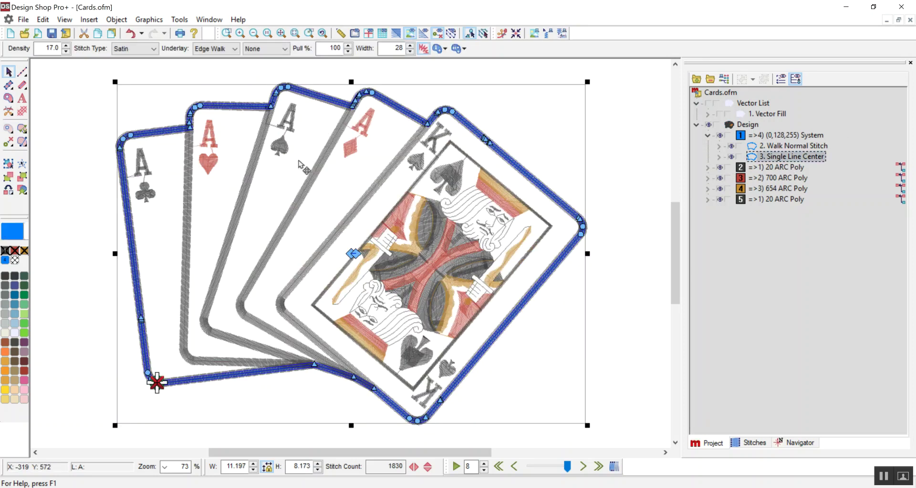
click(6, 260)
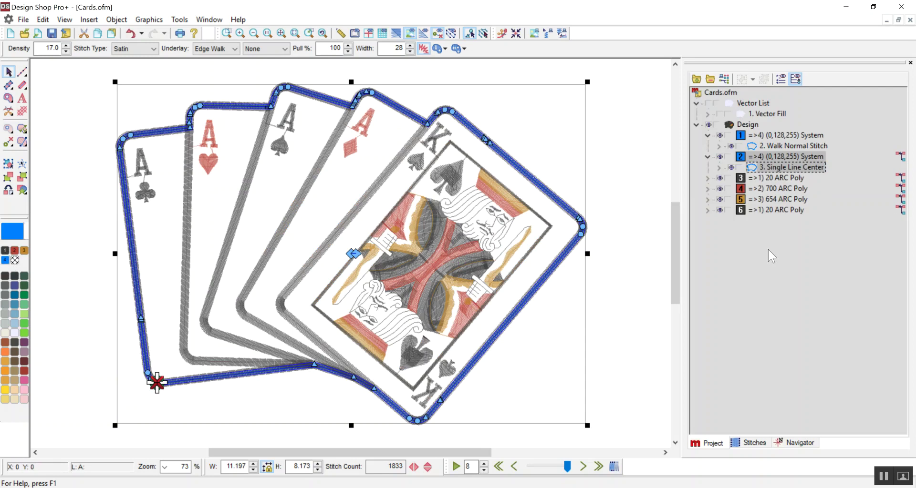
click(781, 147)
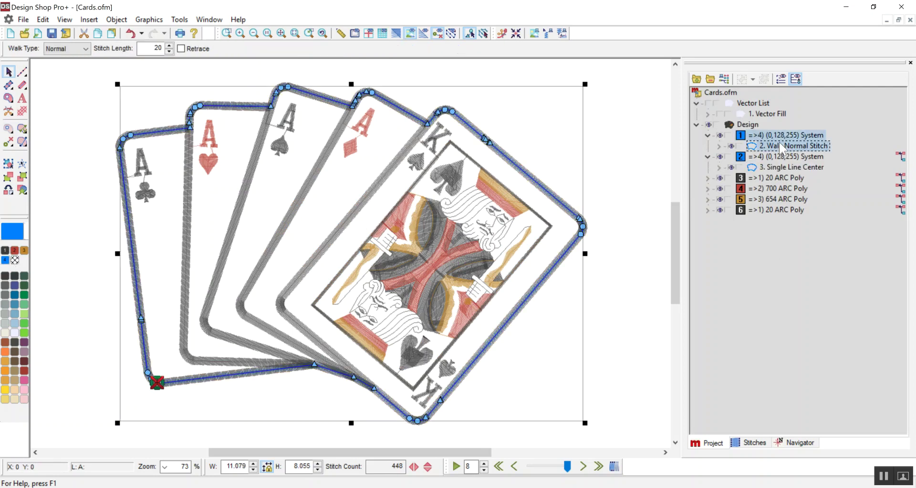
key(ctrl+d)
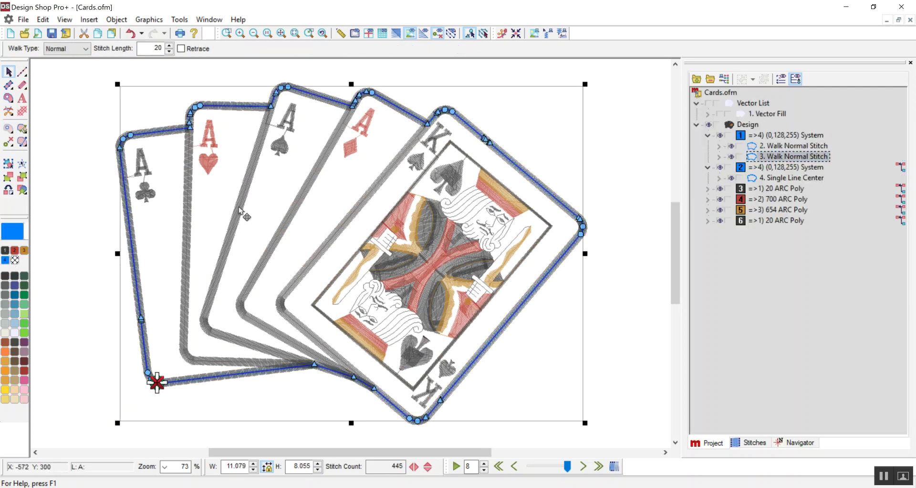
click(4, 261)
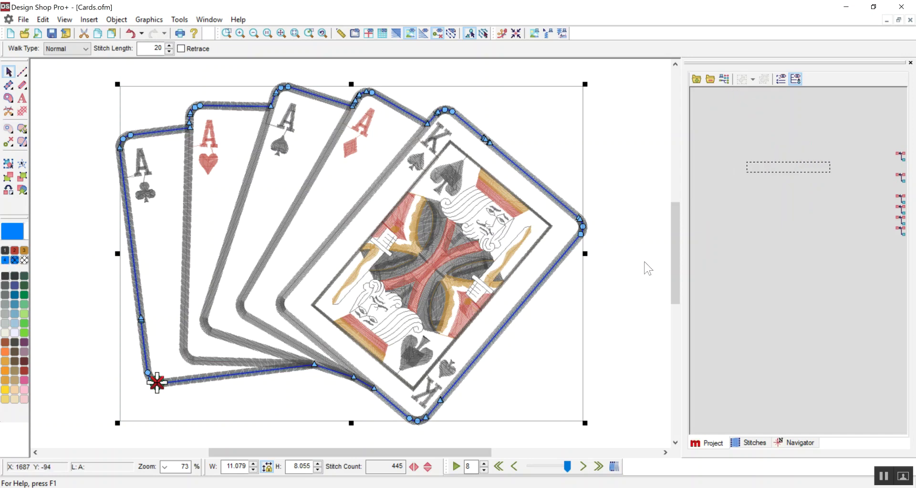
Step: Compare the walk, duplicate walk and satin border objects, then start a new blank design
click(815, 146)
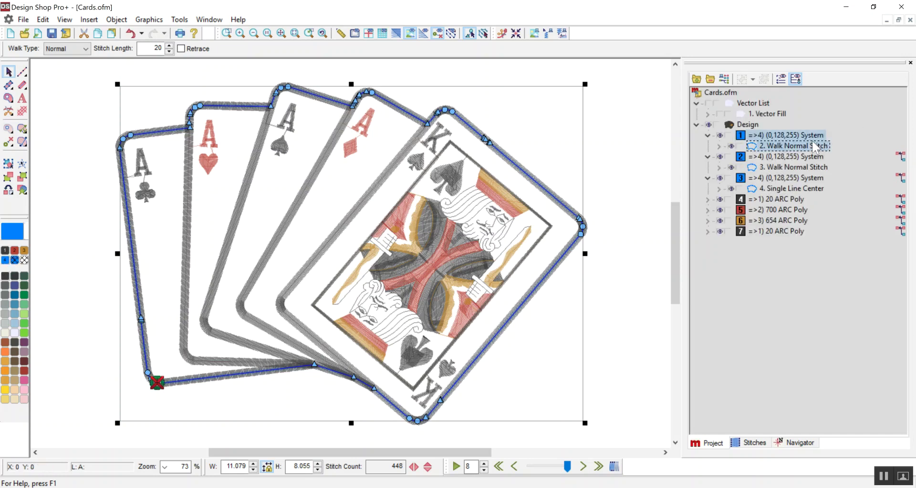
click(797, 168)
click(779, 190)
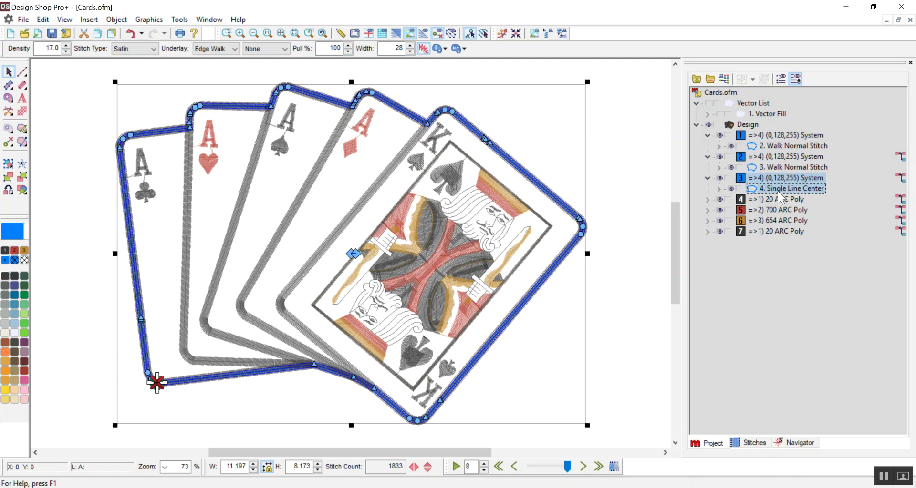
click(789, 149)
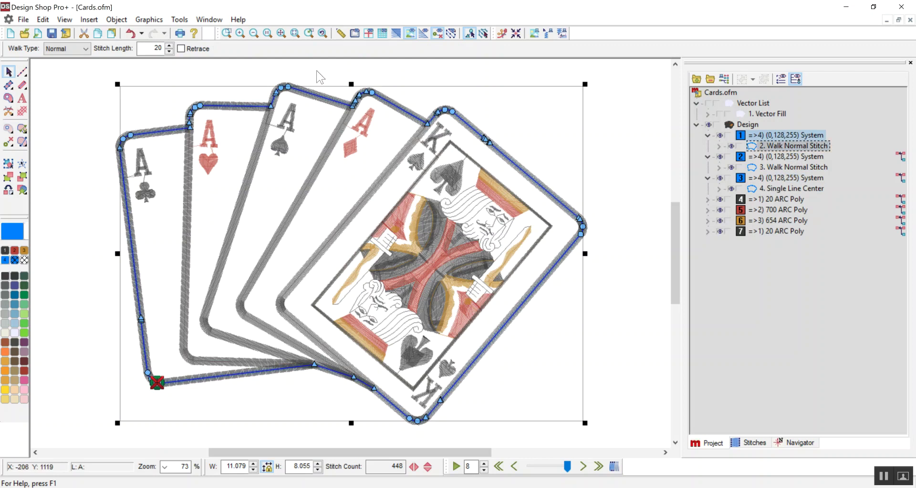
click(11, 34)
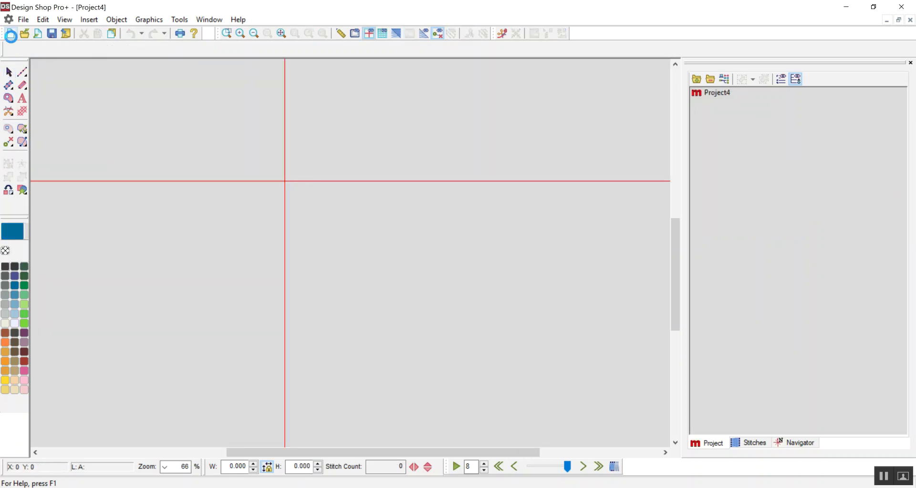
Step: Paste the 448-stitch walk outline into Project4, browse Save As file types, and cancel unsaved
key(ctrl+v)
click(24, 19)
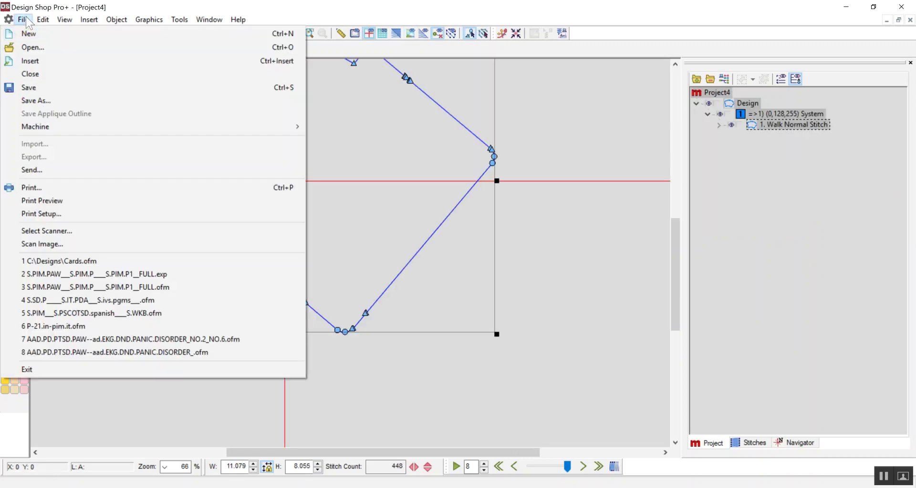
click(42, 100)
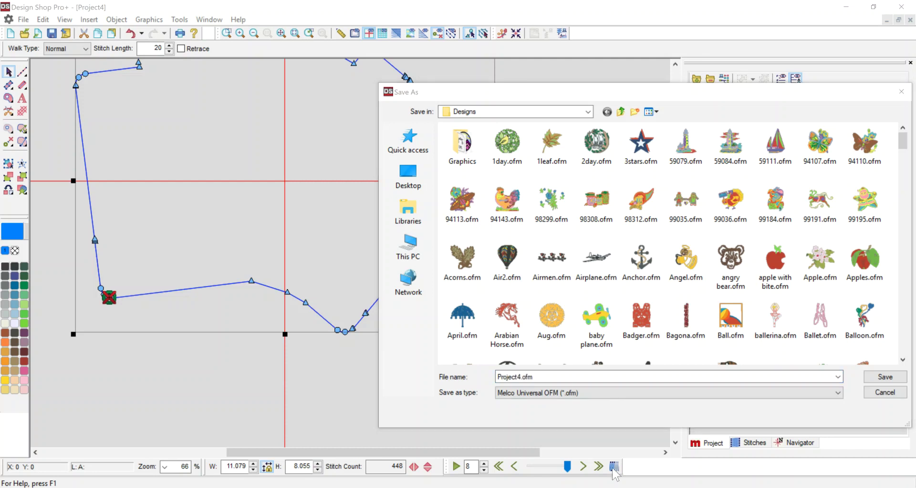
click(903, 482)
click(523, 394)
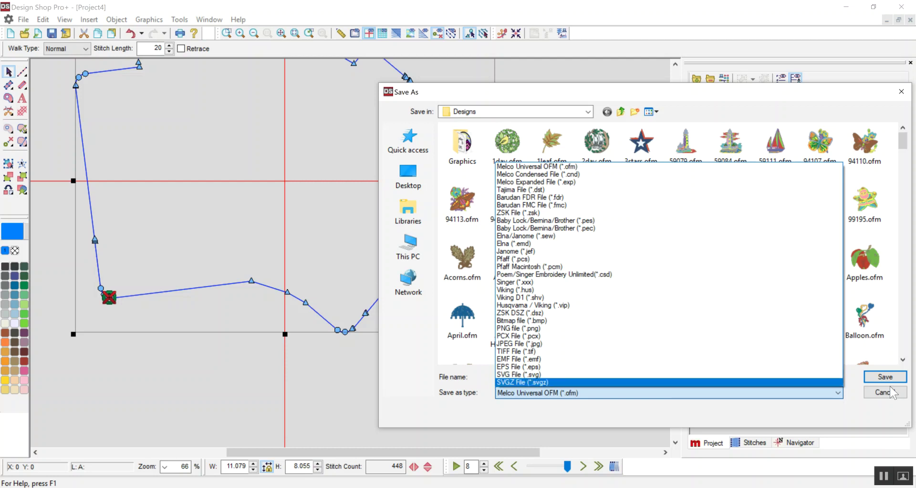
click(895, 399)
click(895, 400)
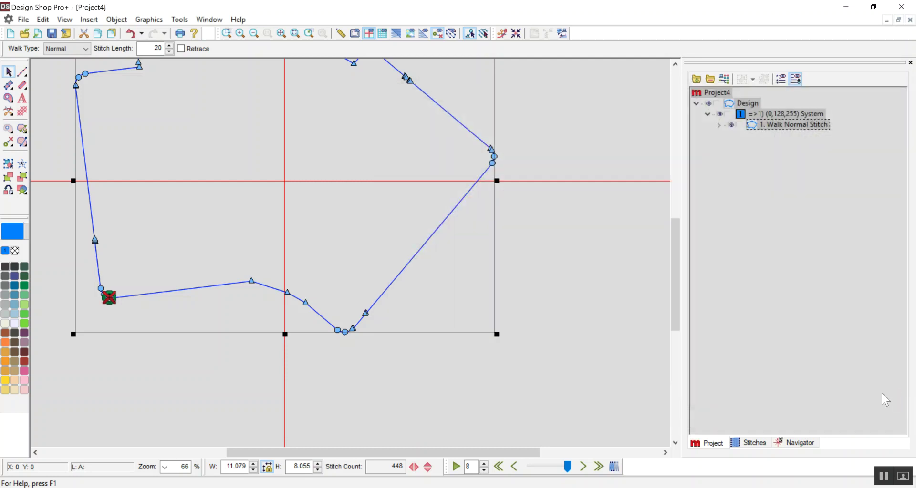
Step: Preview Cards.ofm deselected in full colour, then switch to the Project1 applique circle design
click(213, 20)
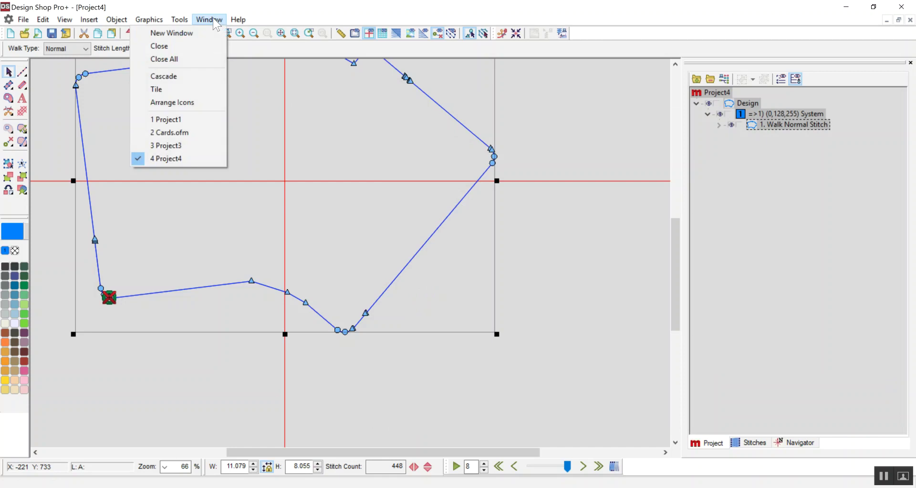
click(176, 134)
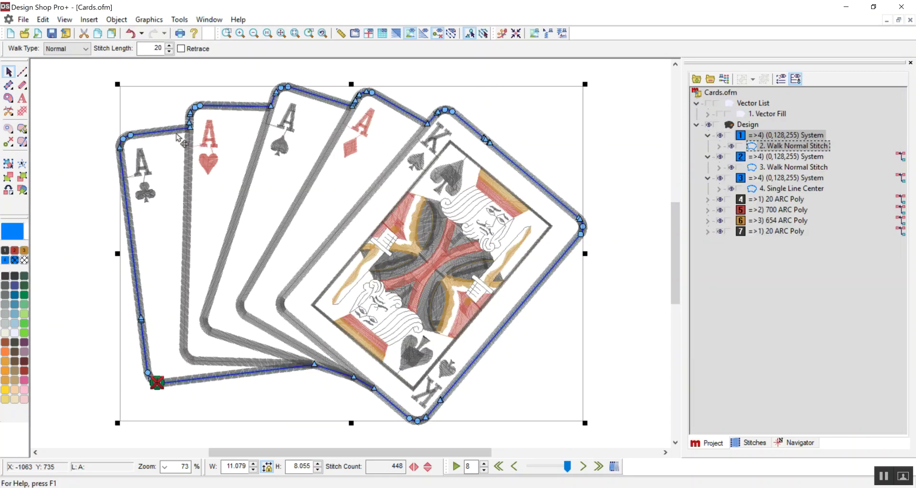
click(69, 114)
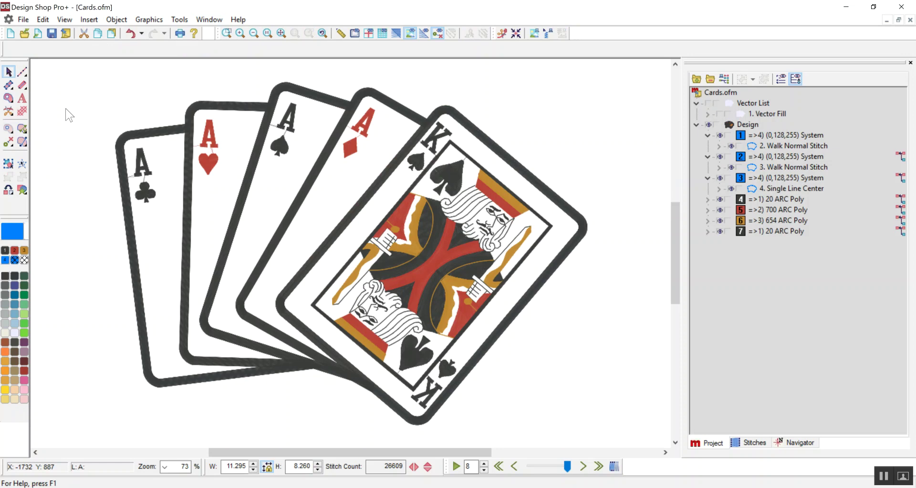
click(208, 20)
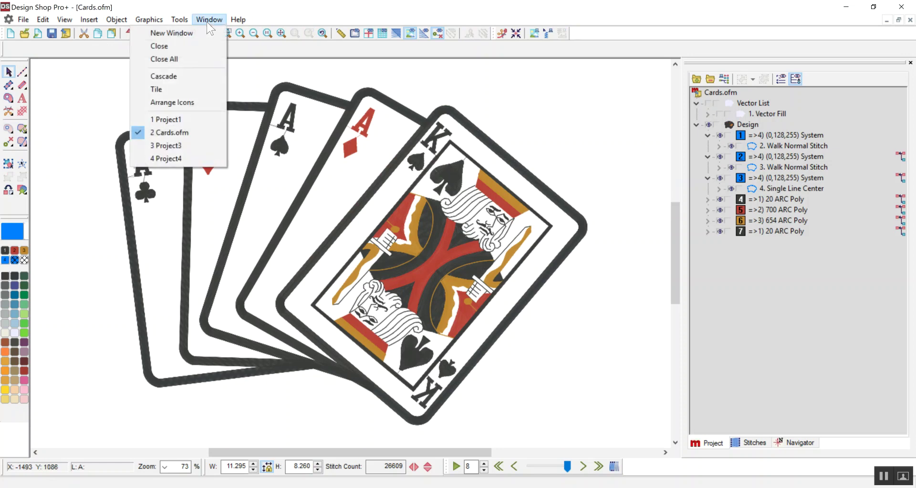
click(195, 120)
click(91, 134)
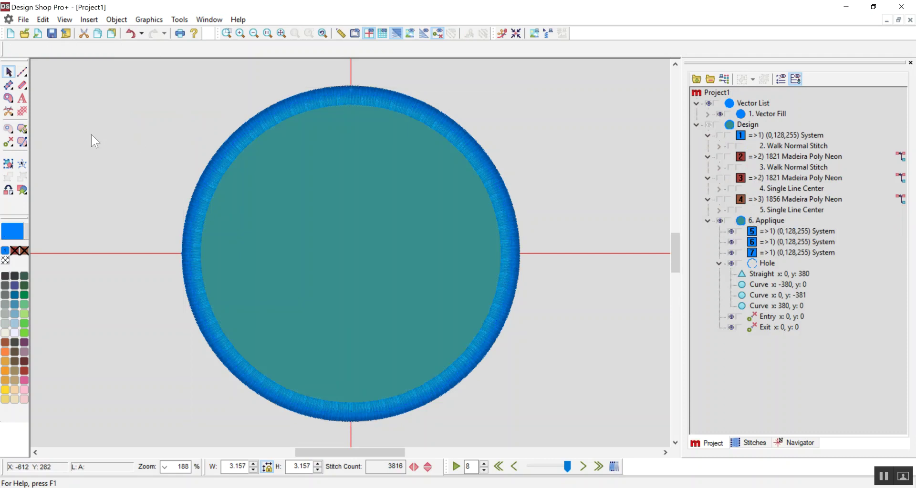